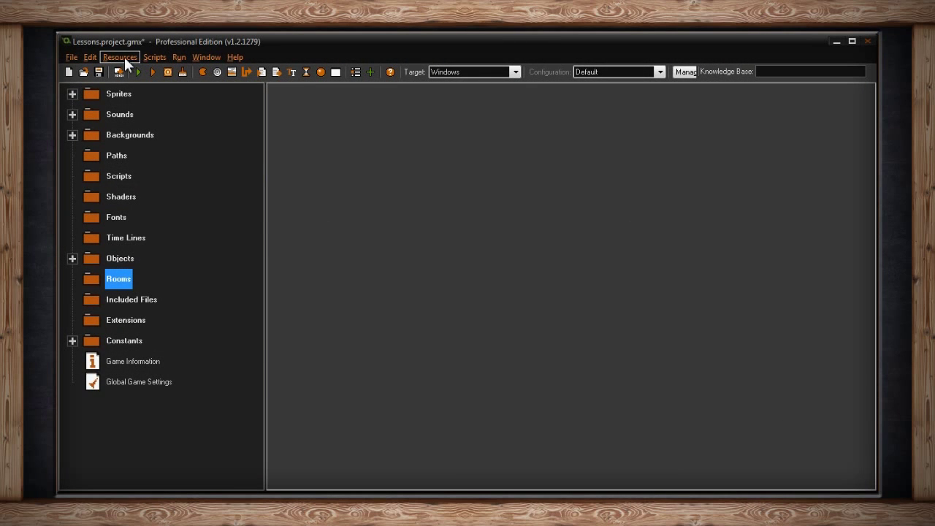
# - Open and dismiss the resource creation list, then bring up the Rooms folder's context menu
pyautogui.click(119, 58)
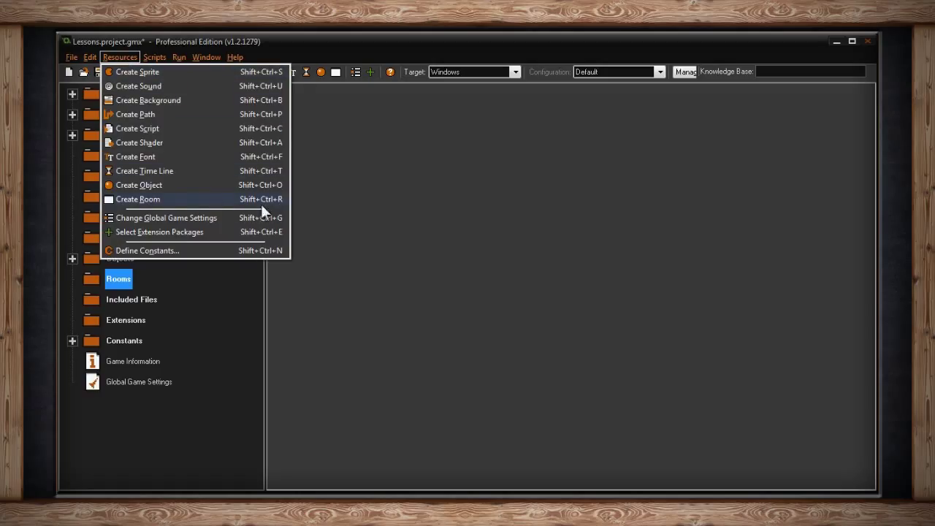
pyautogui.click(335, 180)
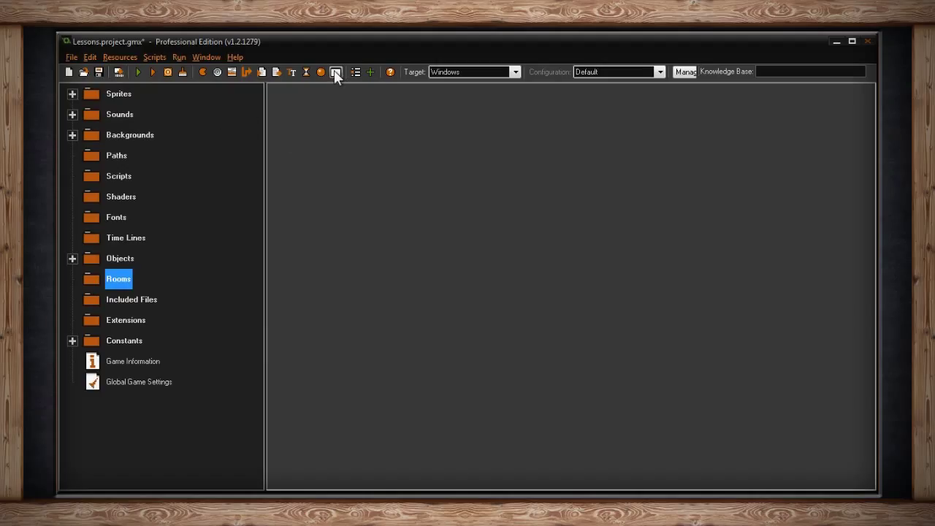
pyautogui.rightClick(122, 282)
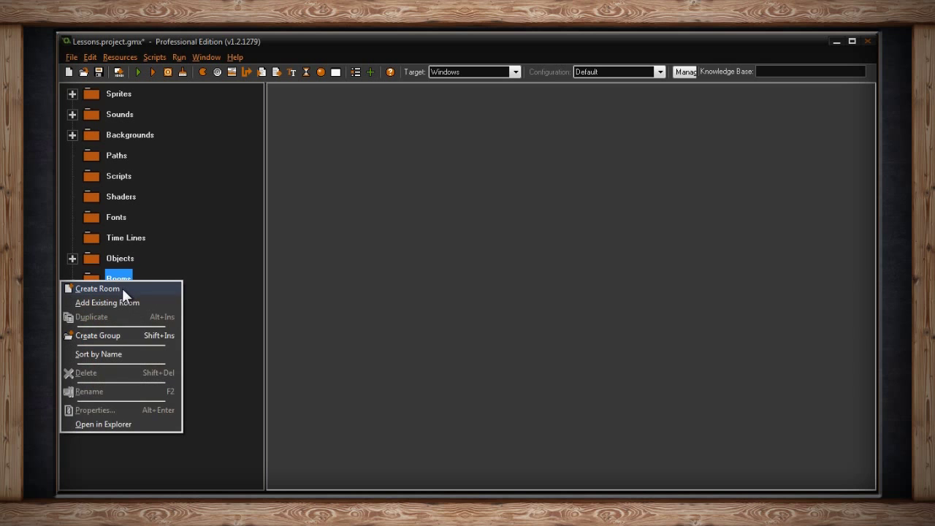
# - Create room1 with Create Room and maximize its Room Properties window
pyautogui.click(122, 288)
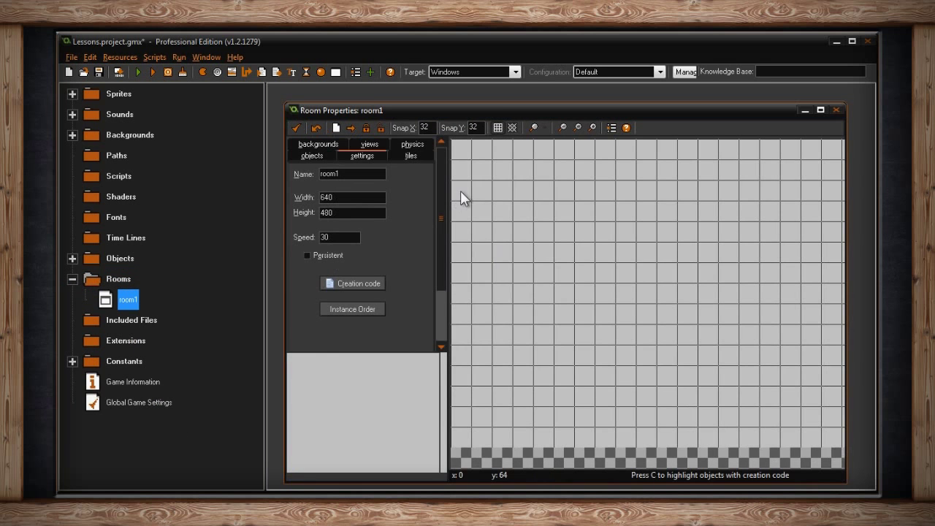
pyautogui.doubleClick(492, 113)
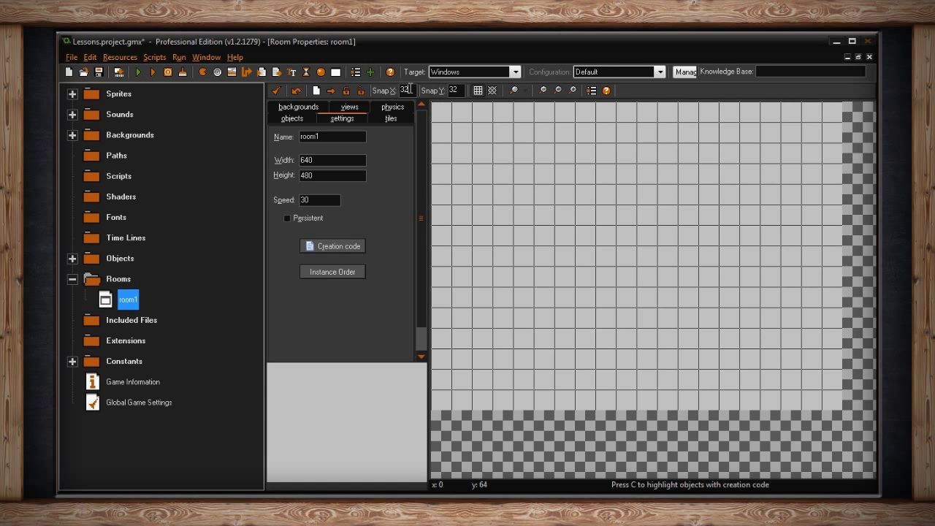
# - Set both Snap X and Snap Y to 16
pyautogui.moveTo(400, 95); pyautogui.dragTo(408, 96)
pyautogui.write('16')
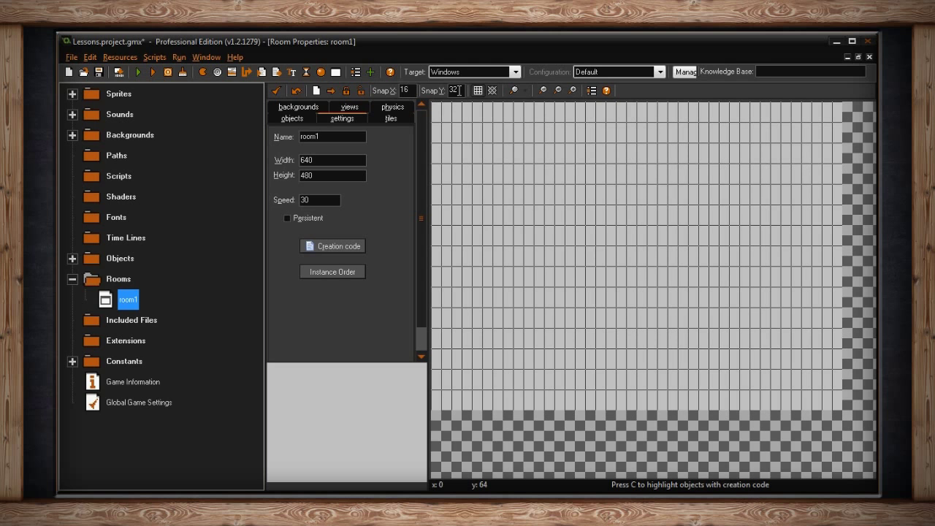
pyautogui.moveTo(462, 91); pyautogui.dragTo(449, 93)
pyautogui.write('16')
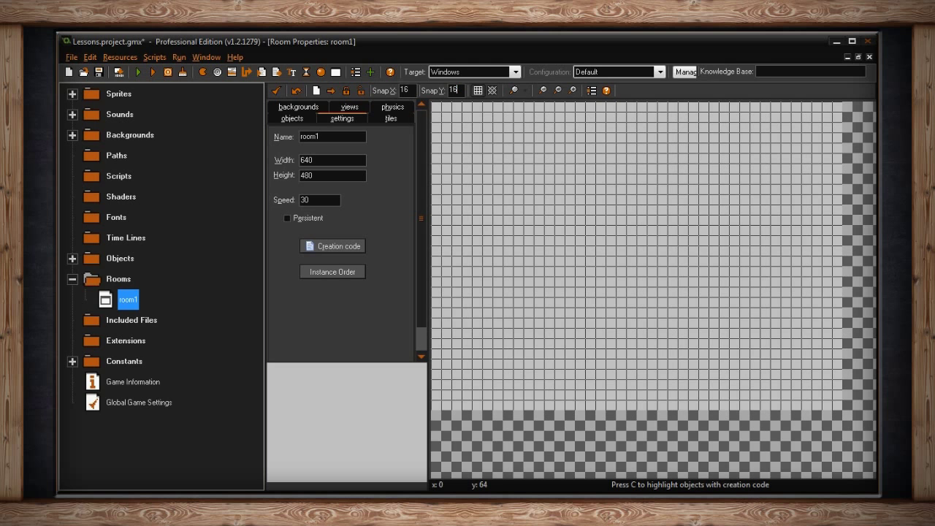
# - Toggle the room grid on and off several times, leaving it off
pyautogui.click(478, 89)
pyautogui.click(476, 88)
pyautogui.click(477, 89)
pyautogui.click(477, 88)
pyautogui.click(477, 89)
pyautogui.click(477, 89)
pyautogui.click(477, 89)
# - Switch repeatedly between isometric and square grids, ending on the square grid
pyautogui.click(491, 91)
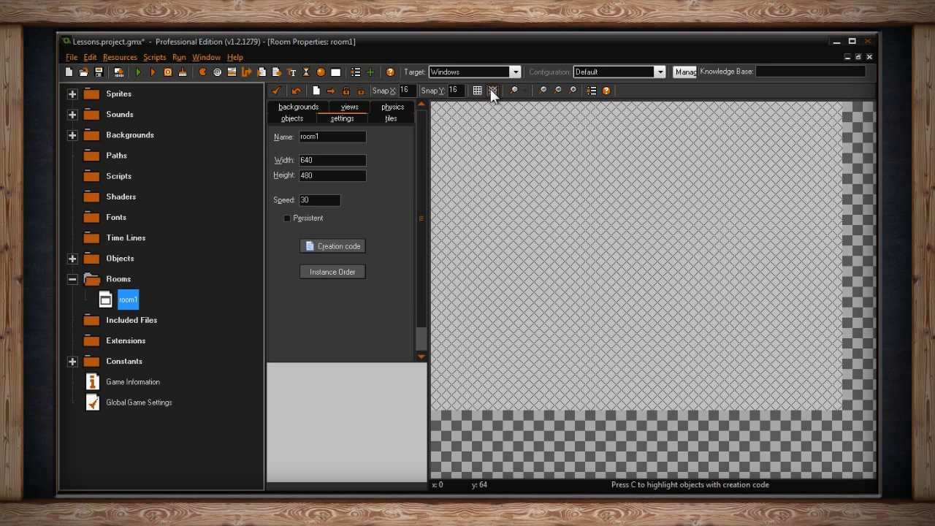
pyautogui.click(492, 92)
pyautogui.click(492, 92)
pyautogui.click(483, 89)
pyautogui.click(483, 89)
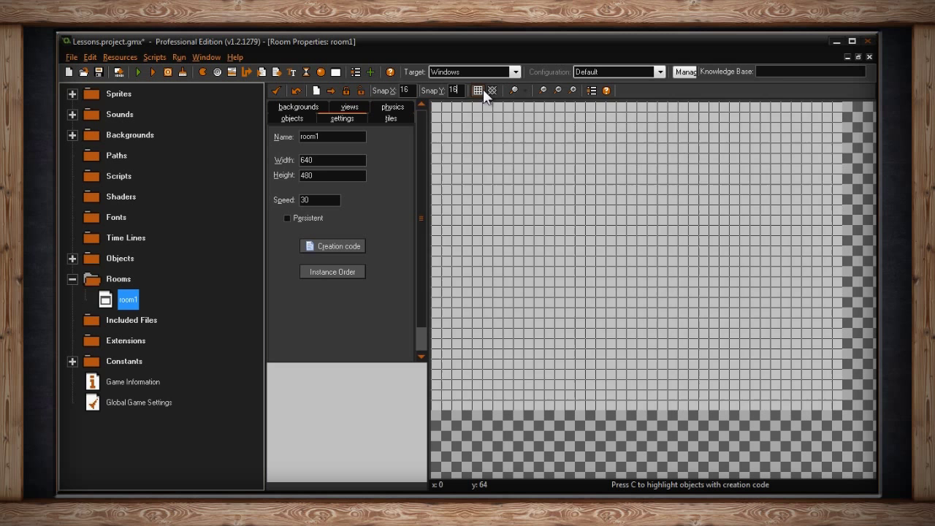
pyautogui.click(482, 89)
pyautogui.click(483, 89)
pyautogui.click(491, 89)
pyautogui.click(490, 89)
pyautogui.click(491, 89)
pyautogui.click(492, 90)
# - Set the snap back to 32 by 32 and switch the isometric grid on again
pyautogui.moveTo(460, 90); pyautogui.dragTo(399, 89)
pyautogui.write('3232')
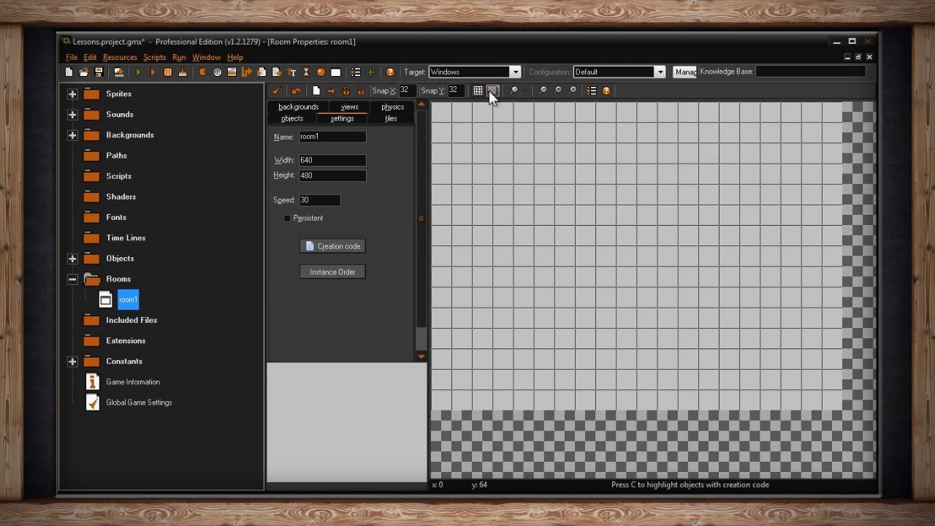
pyautogui.click(490, 91)
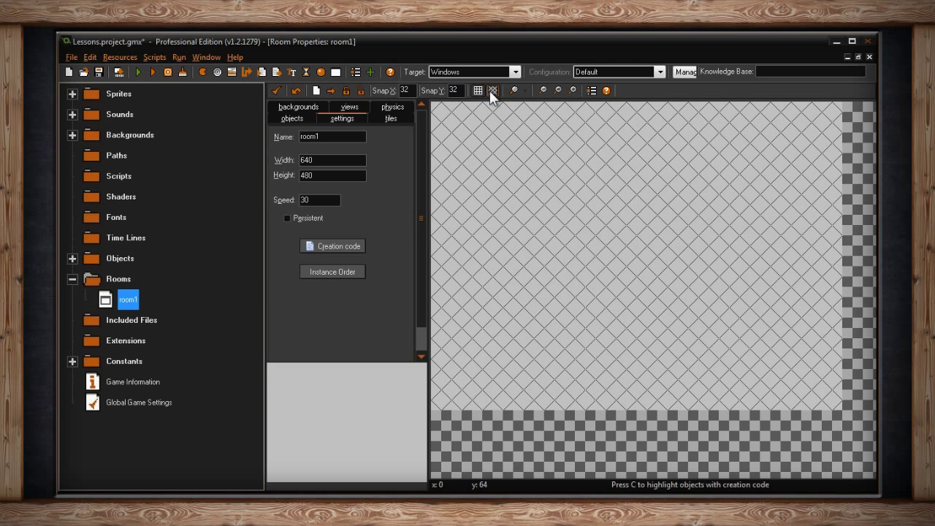
pyautogui.click(490, 90)
pyautogui.click(493, 91)
# - Hide the grid and toggle object display in the magnifier dropdown's Show options
pyautogui.click(492, 91)
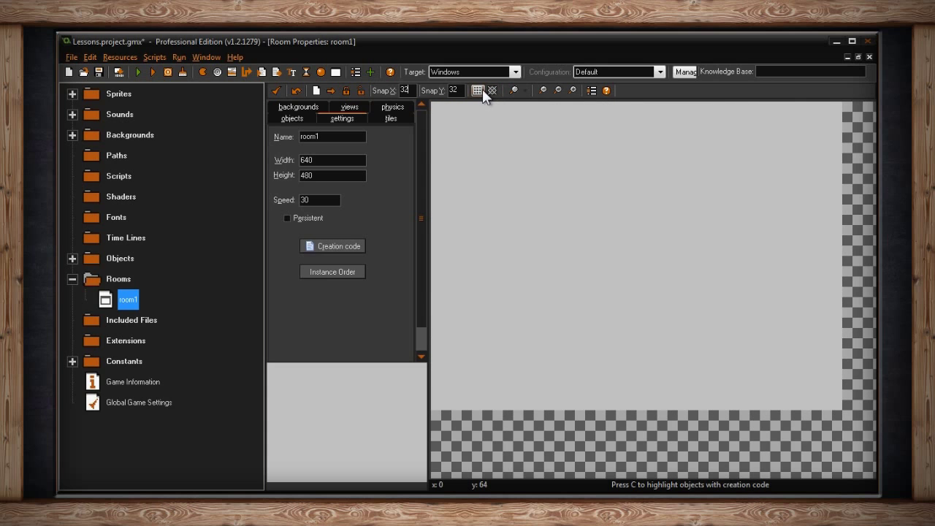
pyautogui.click(524, 89)
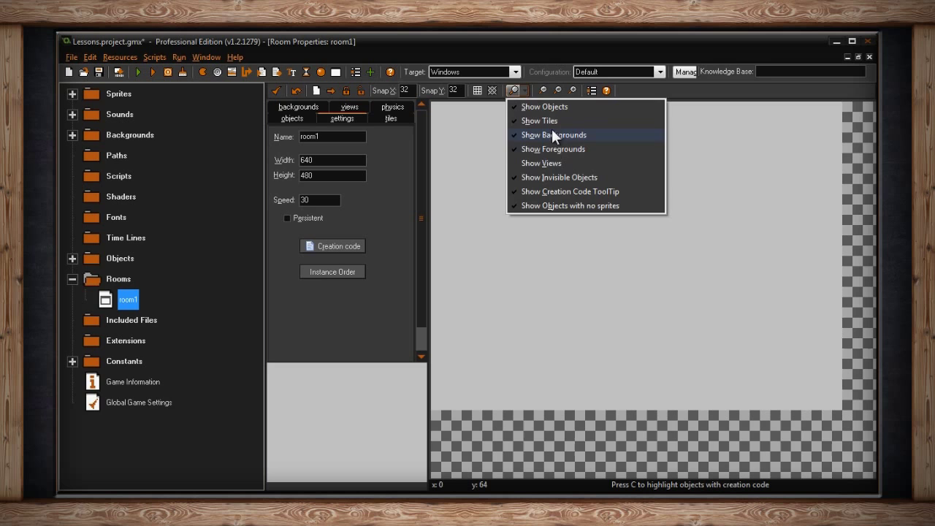
pyautogui.click(553, 106)
pyautogui.click(526, 91)
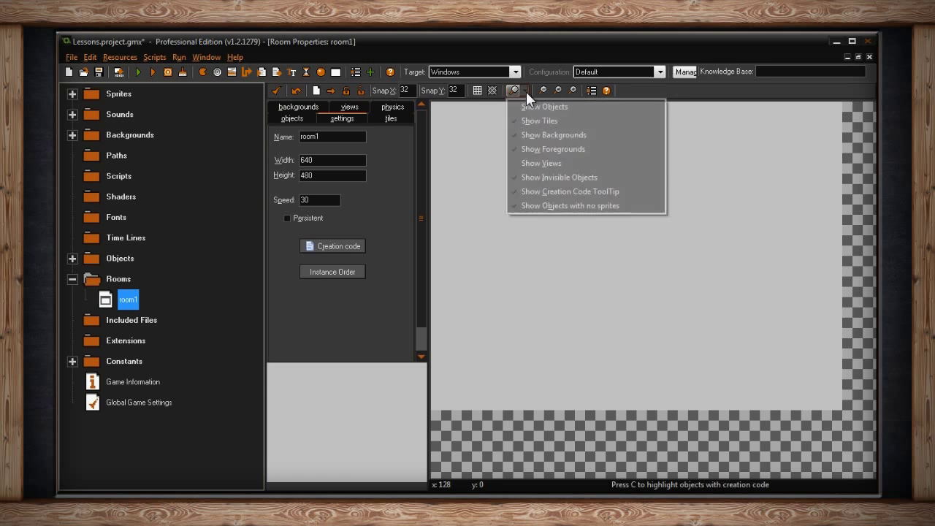
pyautogui.click(530, 103)
pyautogui.click(523, 90)
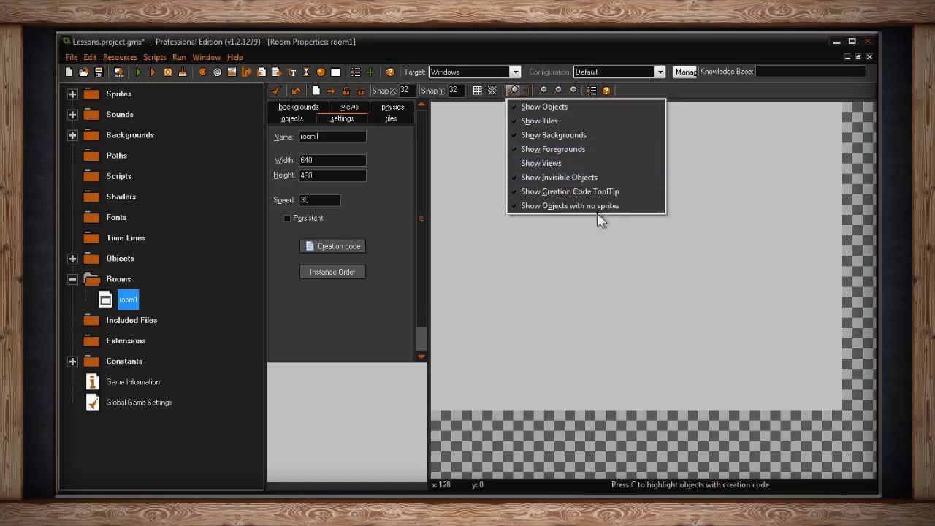
pyautogui.click(525, 90)
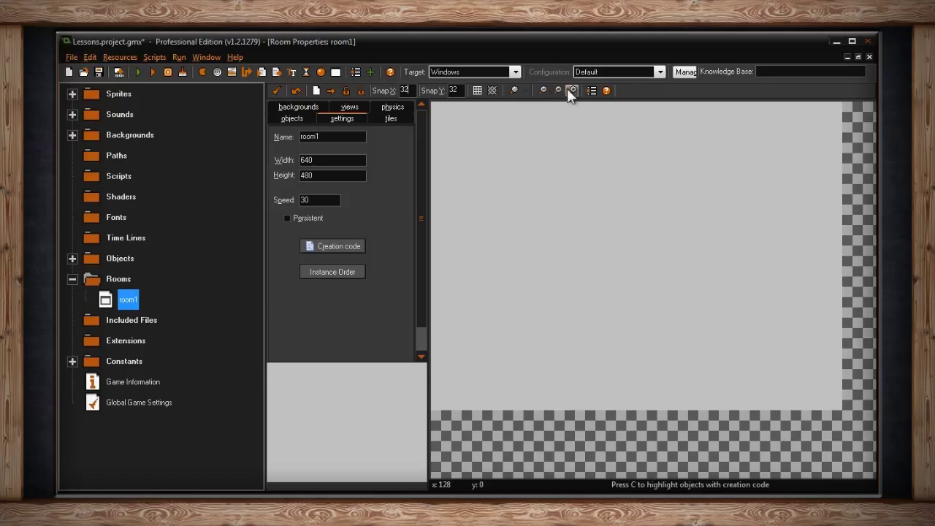
# - Zoom the room view in and out with the zoom buttons and mouse wheel
pyautogui.click(568, 90)
pyautogui.click(544, 91)
pyautogui.click(562, 91)
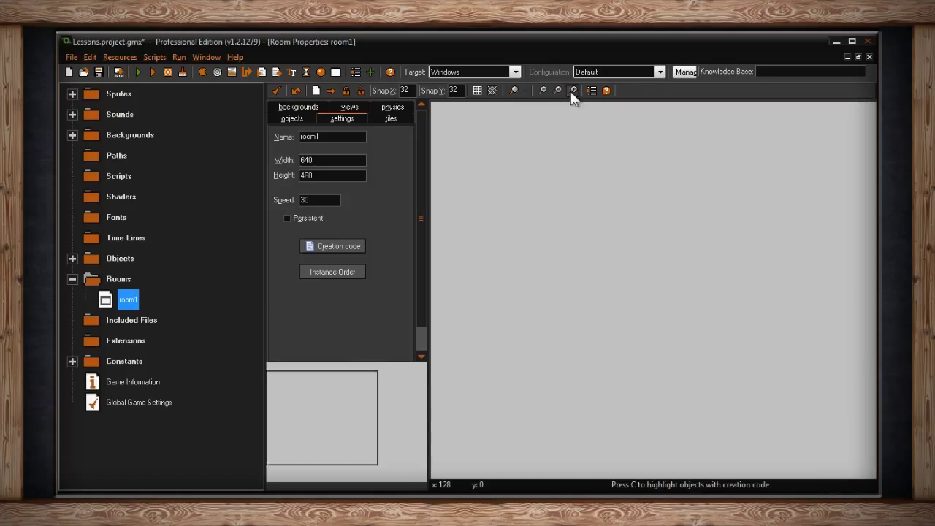
pyautogui.click(559, 90)
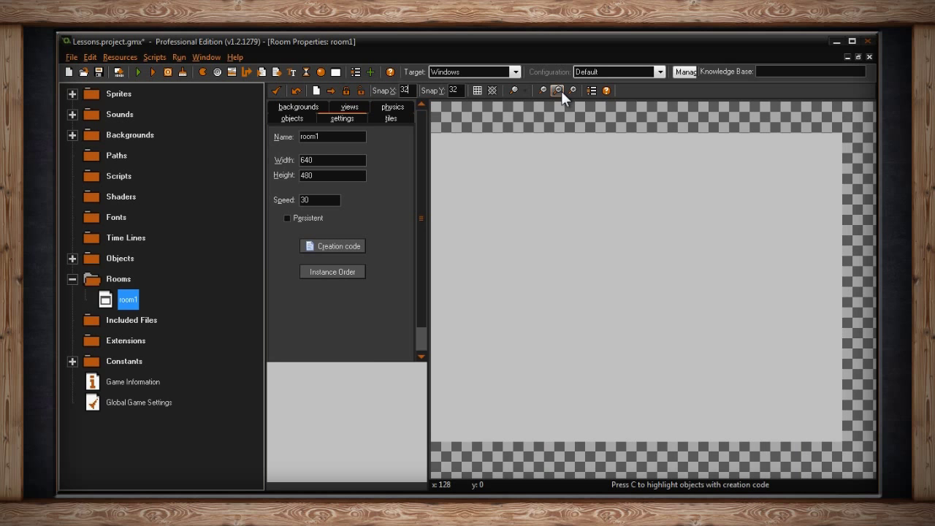
pyautogui.click(572, 90)
pyautogui.scroll(-2, 591, 202)
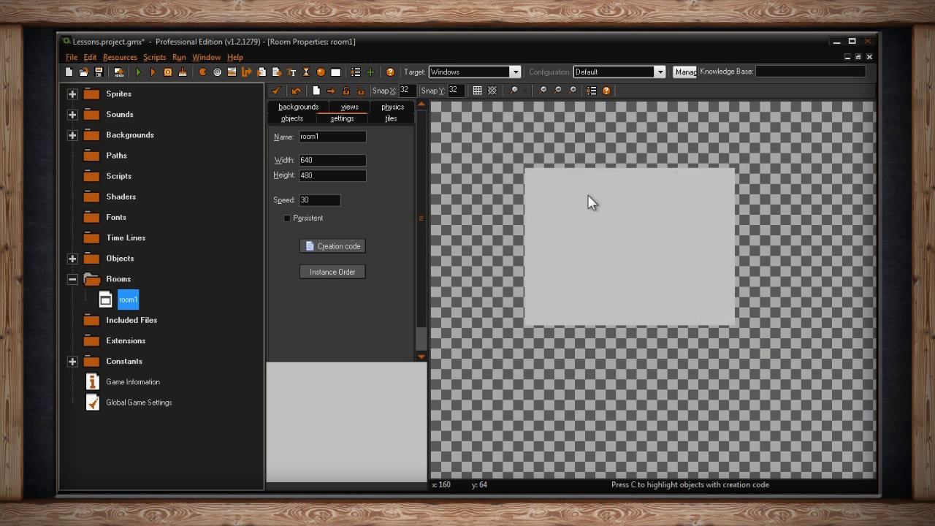
pyautogui.scroll(1, 590, 202)
pyautogui.scroll(-1, 591, 202)
pyautogui.scroll(2, 591, 202)
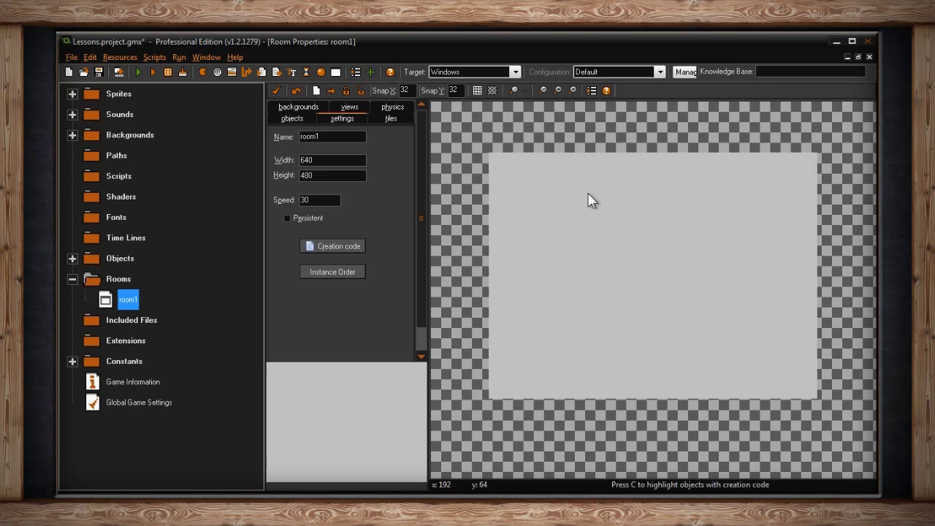
pyautogui.scroll(1, 591, 202)
pyautogui.scroll(-1, 591, 202)
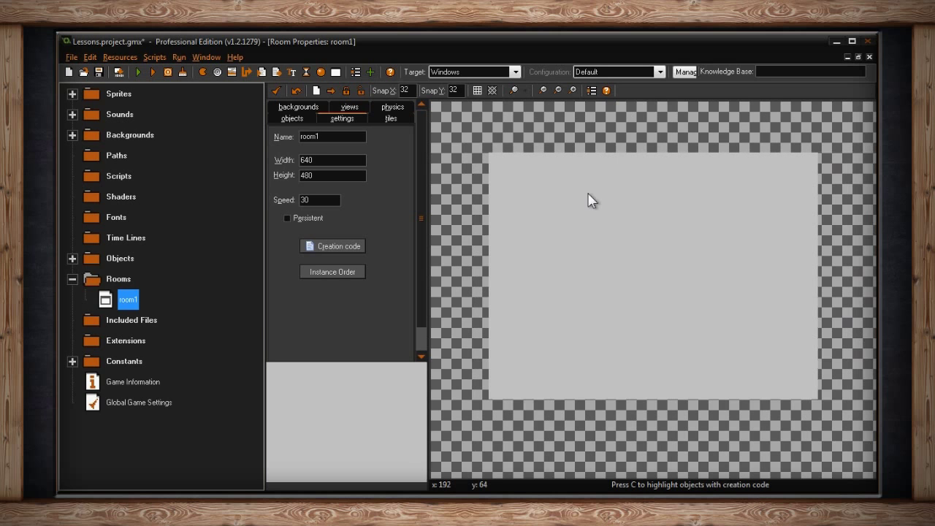
pyautogui.click(591, 90)
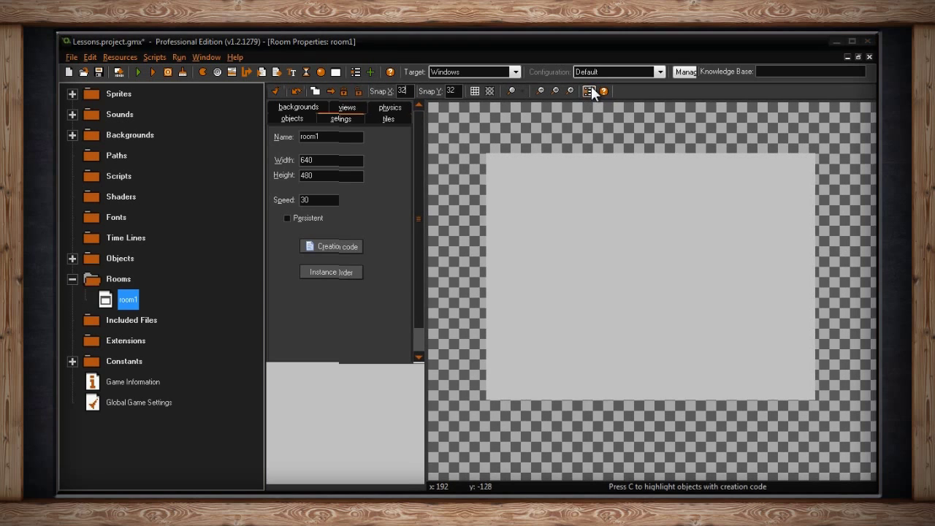
pyautogui.moveTo(255, 98); pyautogui.dragTo(589, 115)
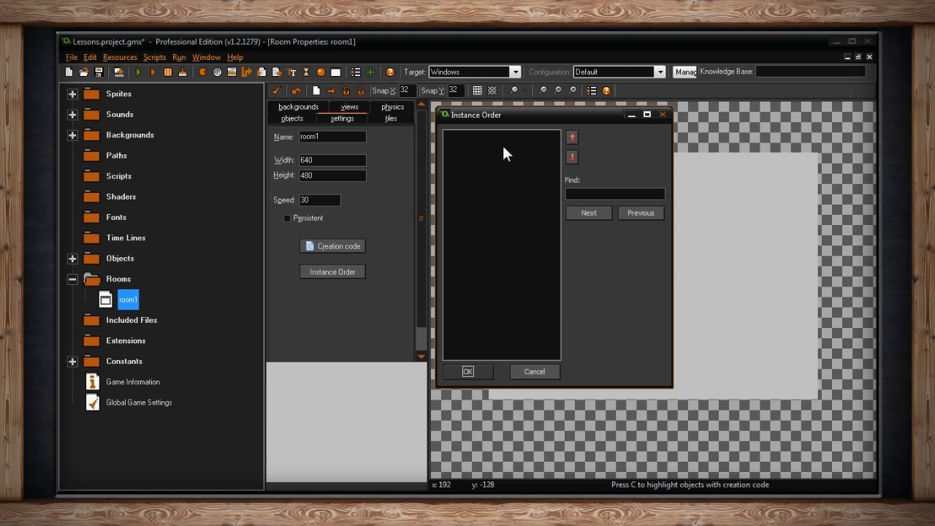
pyautogui.click(477, 367)
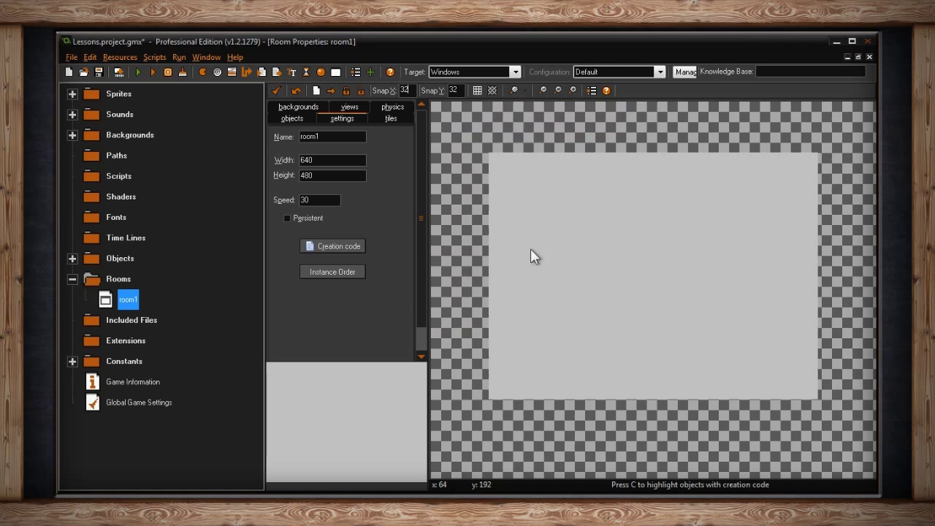
pyautogui.click(605, 89)
pyautogui.moveTo(271, 51); pyautogui.dragTo(649, 115)
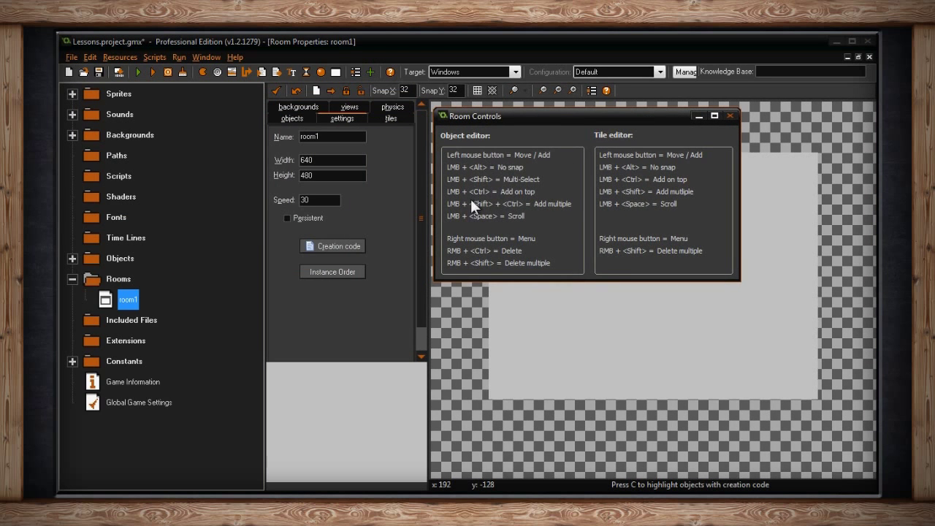
pyautogui.click(729, 116)
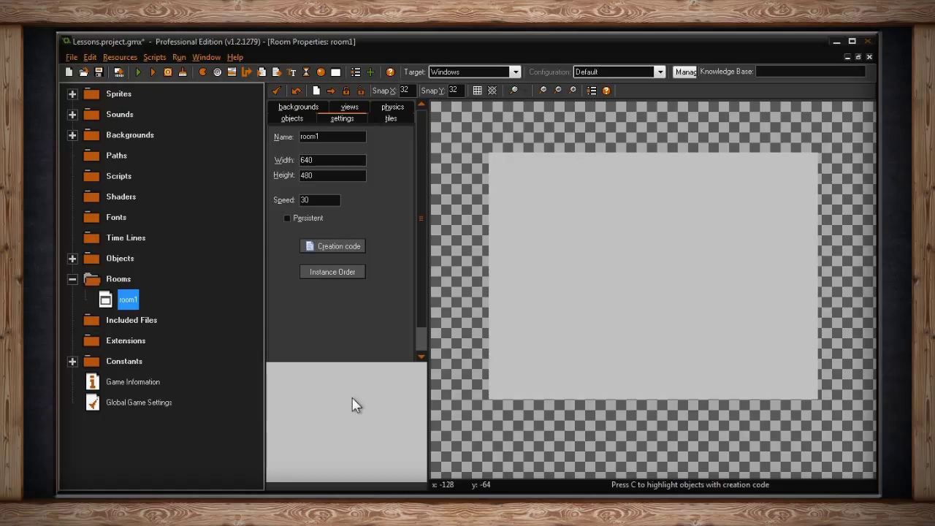
# - Zoom the view with the mouse wheel and turn the 32×32 grid back on
pyautogui.scroll(1, 682, 247)
pyautogui.scroll(1, 683, 247)
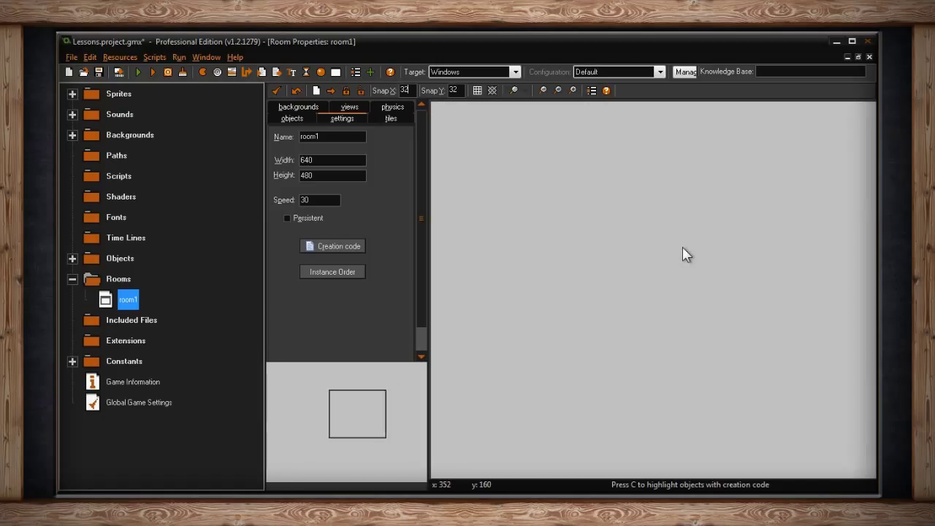
pyautogui.scroll(-2, 682, 248)
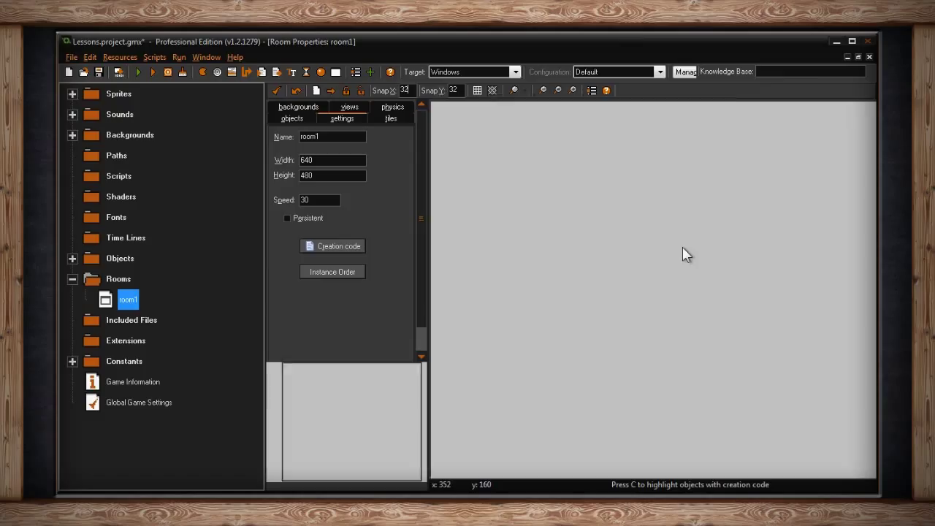
pyautogui.scroll(1, 682, 246)
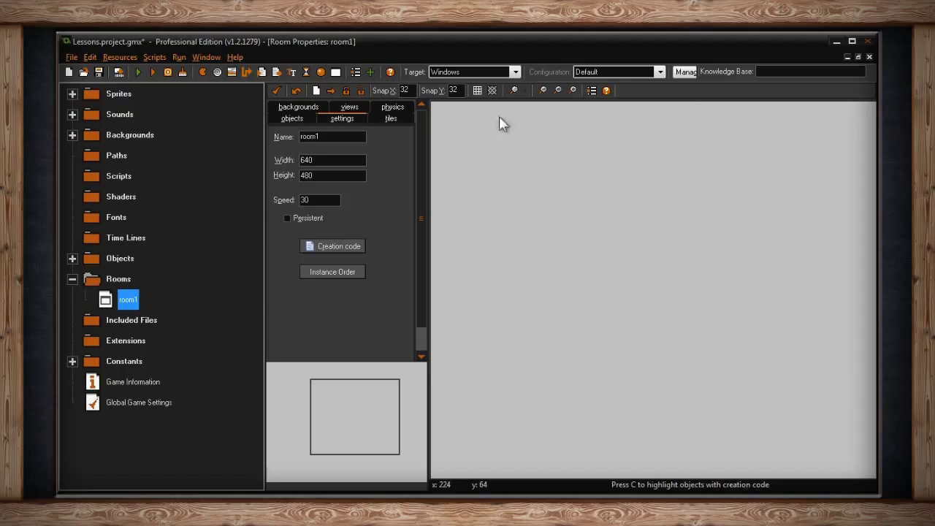
pyautogui.click(477, 90)
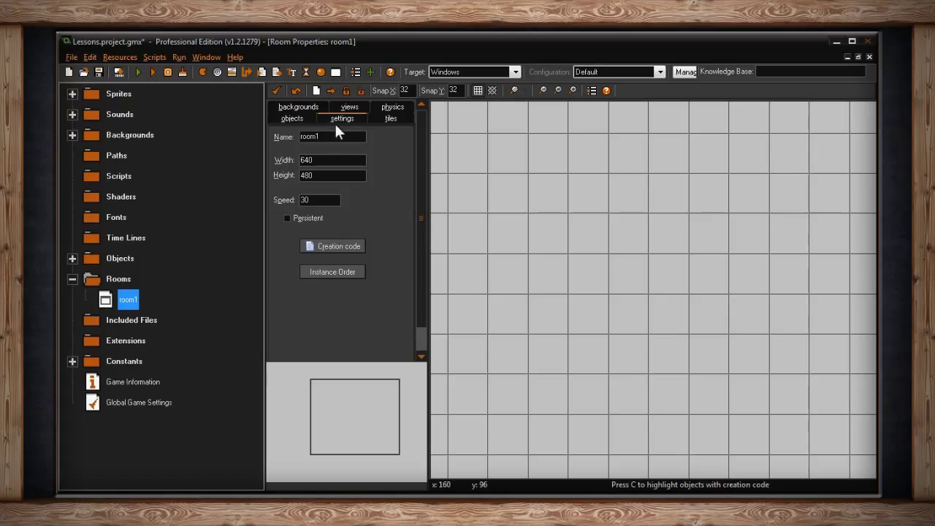
# - Rename the room to rm_game
pyautogui.moveTo(326, 138); pyautogui.dragTo(300, 138)
pyautogui.write('room')
pyautogui.write('_')
pyautogui.press('BackSpace')
pyautogui.press('BackSpace')
pyautogui.press('BackSpace')
pyautogui.press('BackSpace')
pyautogui.press('BackSpace')
pyautogui.write('rm_game')
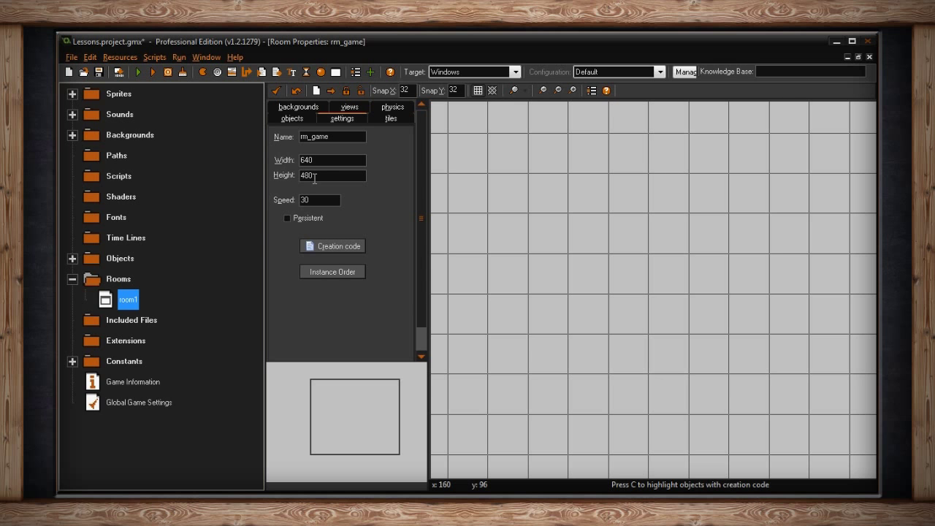
# - Try a width of 999999, then restore width 640 and speed 30
pyautogui.press('Tab')
pyautogui.write('999999')
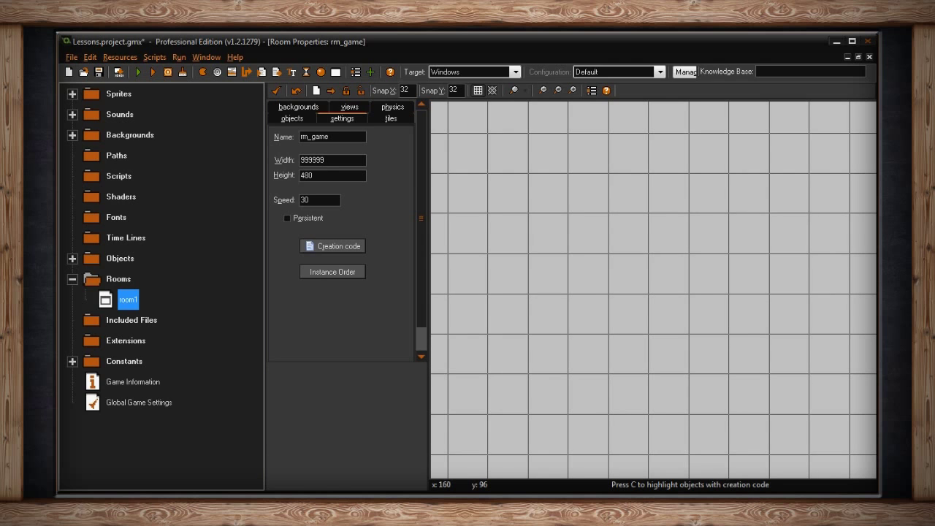
pyautogui.press('BackSpace')
pyautogui.press('BackSpace')
pyautogui.press('BackSpace')
pyautogui.press('BackSpace')
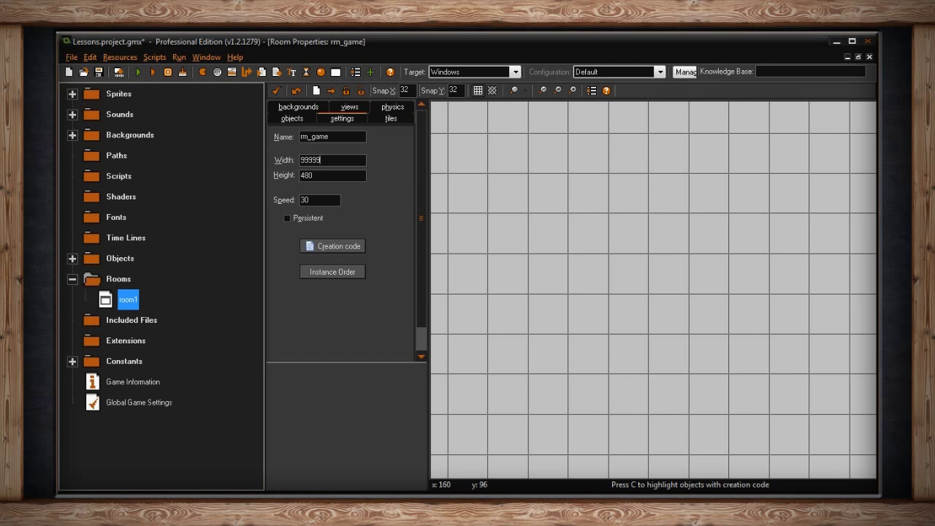
pyautogui.write('9')
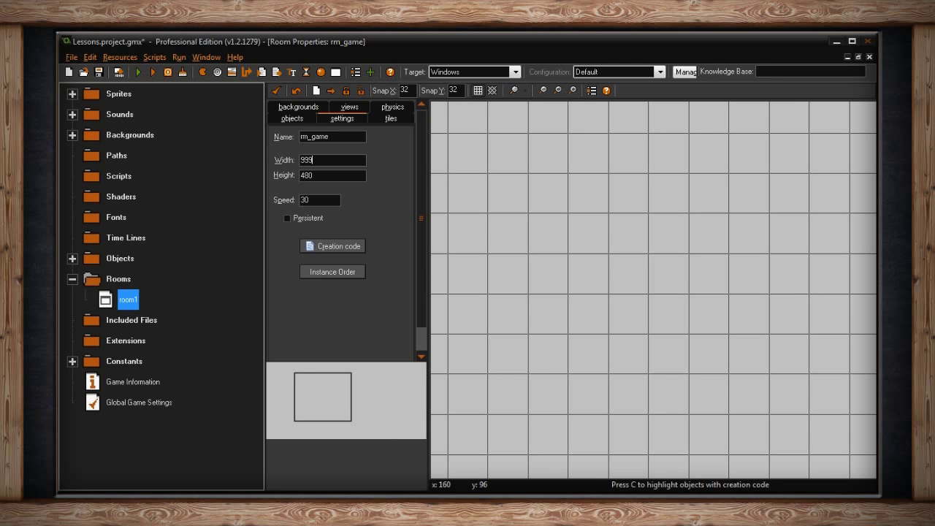
pyautogui.press('BackSpace')
pyautogui.press('BackSpace')
pyautogui.press('BackSpace')
pyautogui.write('640')
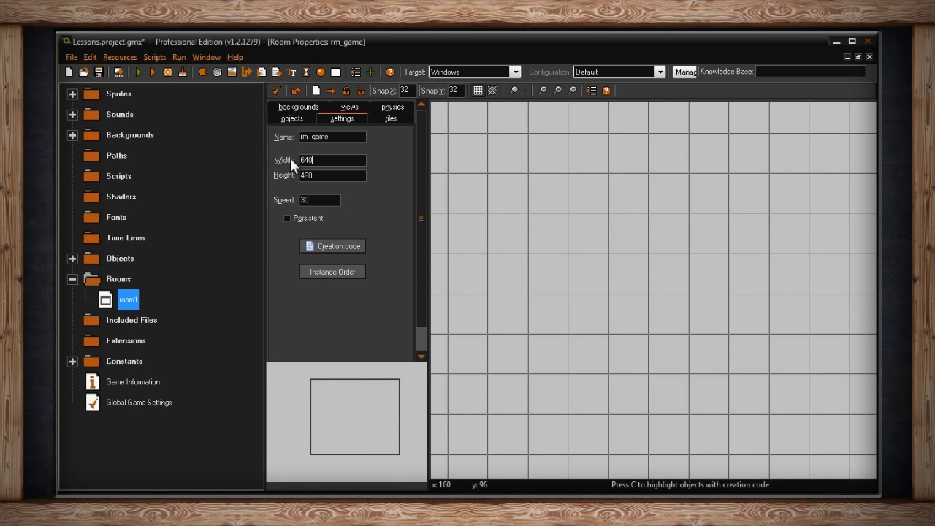
pyautogui.click(311, 201)
pyautogui.moveTo(311, 202); pyautogui.dragTo(292, 209)
pyautogui.write('30')
# - Try a 6400×4800 room size, then revert it to 640×480
pyautogui.click(331, 161)
pyautogui.write('0')
pyautogui.click(319, 180)
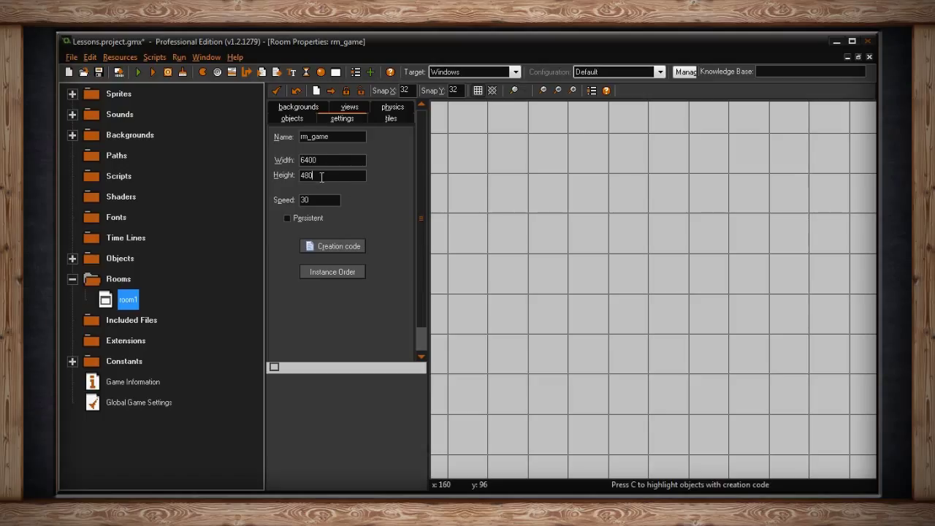
pyautogui.write('0')
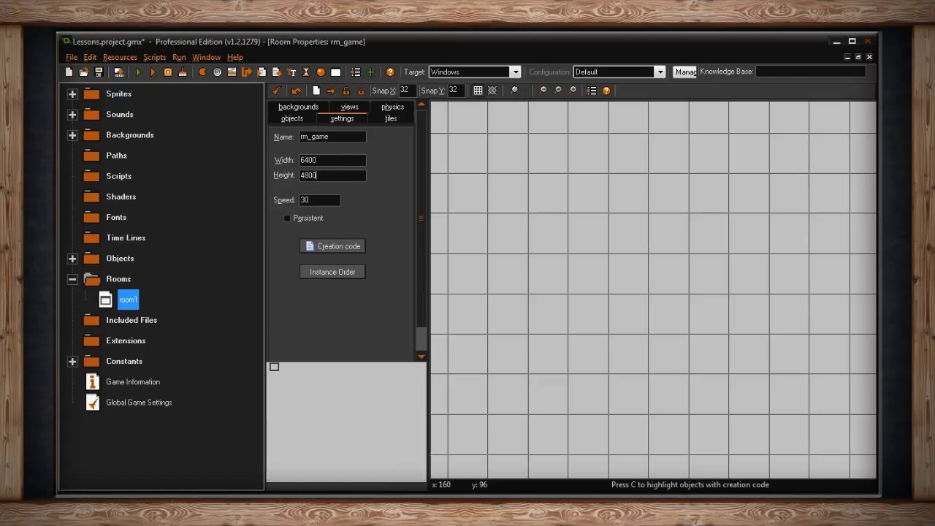
pyautogui.press('BackSpace')
pyautogui.click(327, 160)
pyautogui.press('BackSpace')
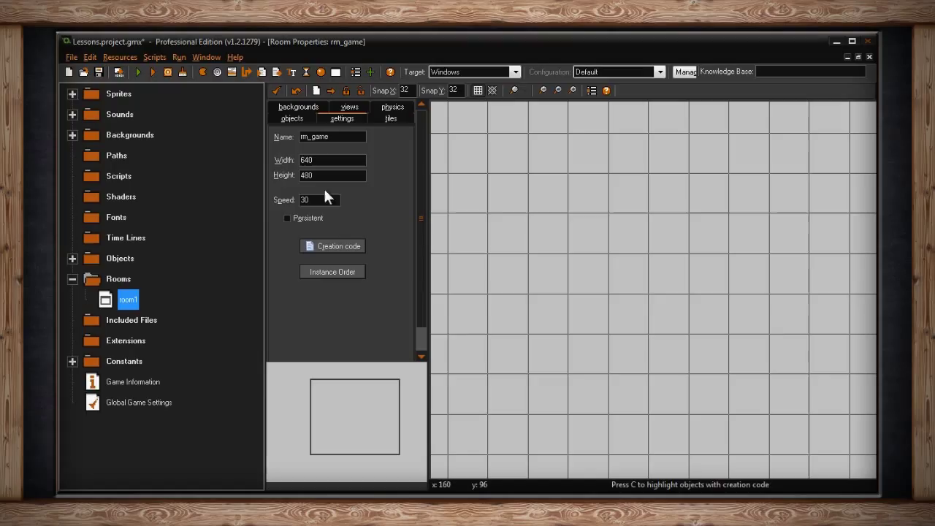
# - Try room speeds 60, 120 and 60, then set the speed back to 30
pyautogui.doubleClick(314, 199)
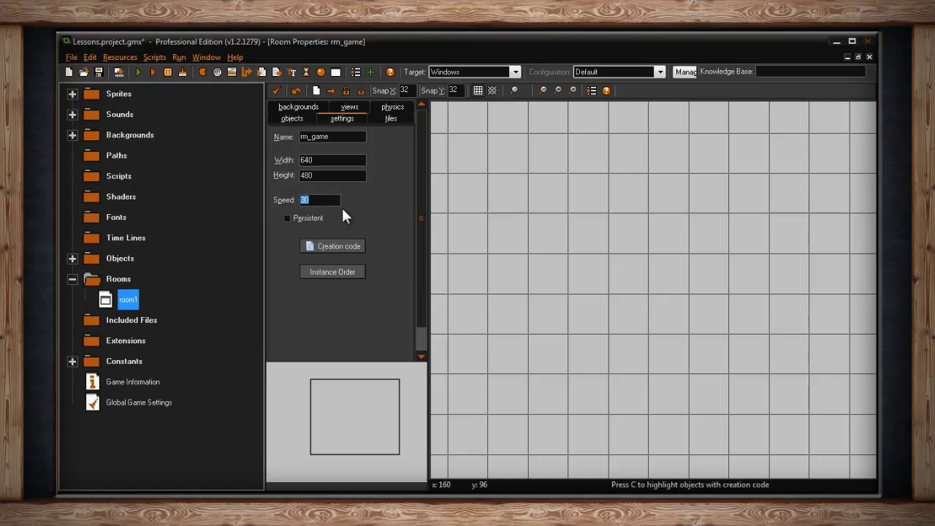
pyautogui.write('60')
pyautogui.hotkey('shift', 'Home')
pyautogui.write('120')
pyautogui.hotkey('shift', 'Home')
pyautogui.write('60')
pyautogui.hotkey('shift', 'Home')
pyautogui.write('30')
pyautogui.click(287, 217)
pyautogui.click(314, 247)
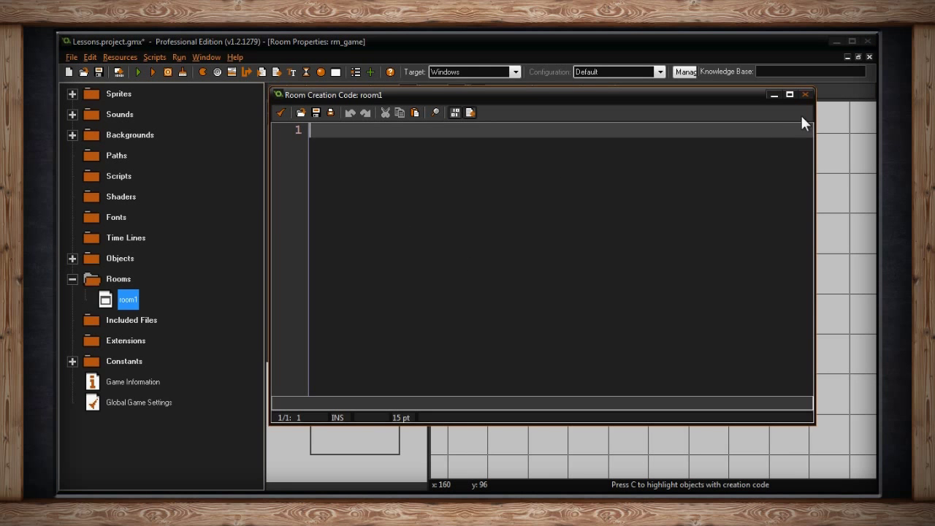
pyautogui.click(805, 94)
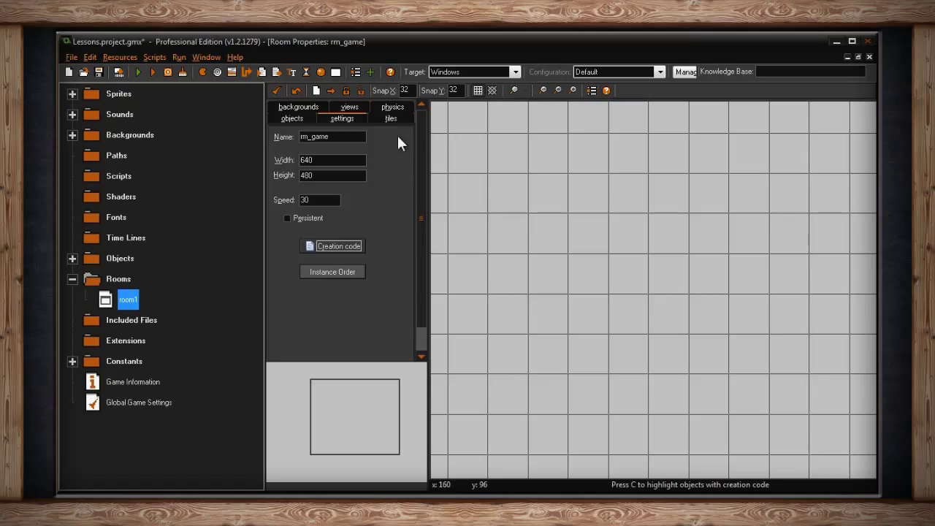
# - On the backgrounds tab, pick red then dark green as background colour, then uncheck Draw background color
pyautogui.click(312, 105)
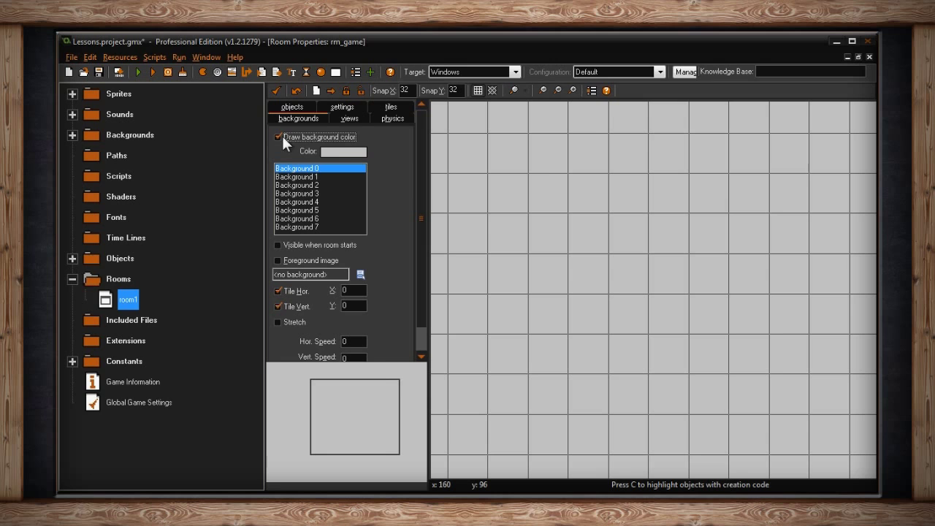
pyautogui.click(341, 152)
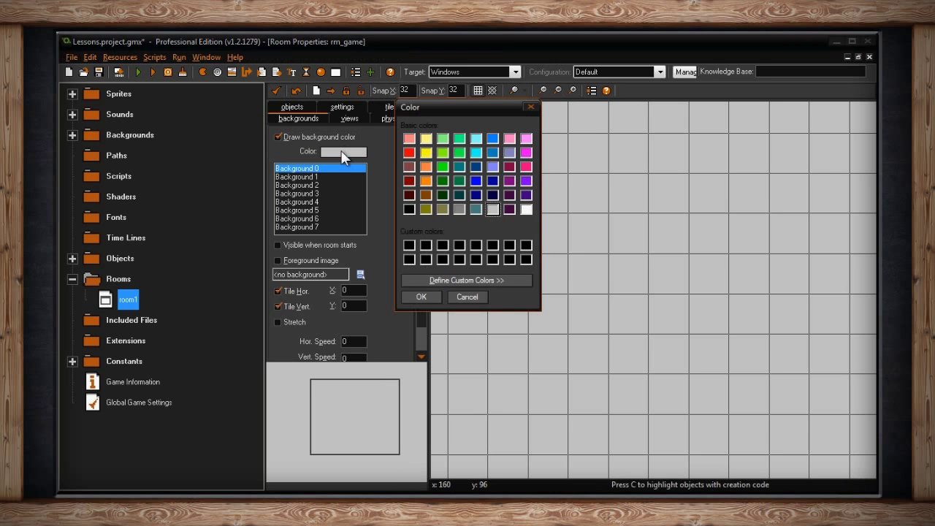
pyautogui.click(406, 149)
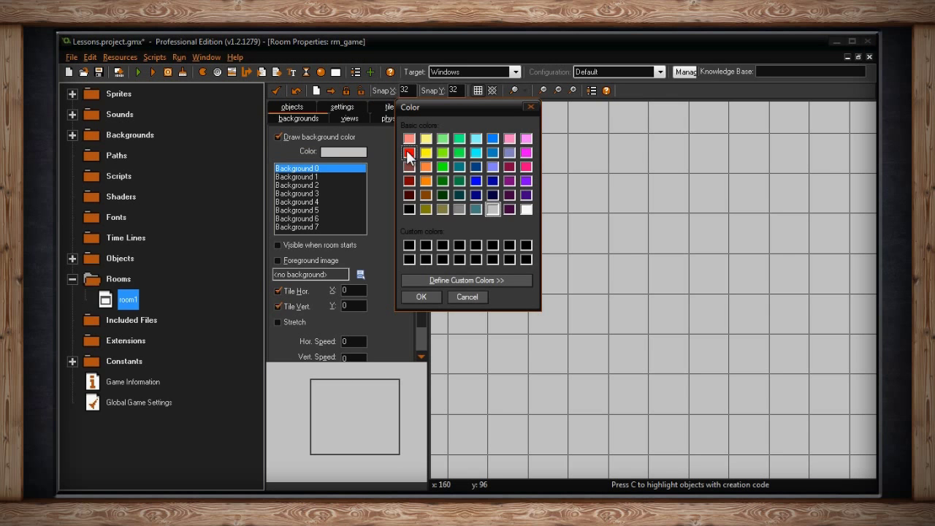
pyautogui.click(424, 297)
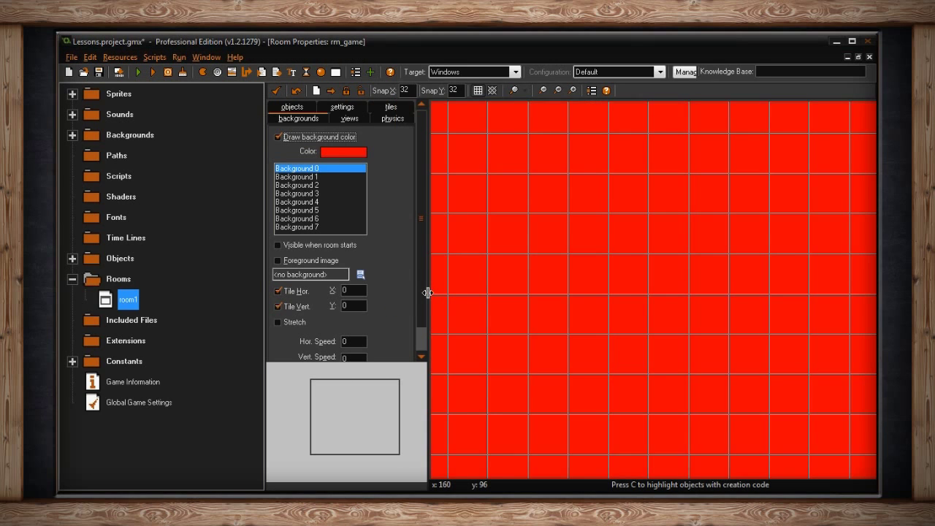
pyautogui.click(348, 151)
pyautogui.click(438, 195)
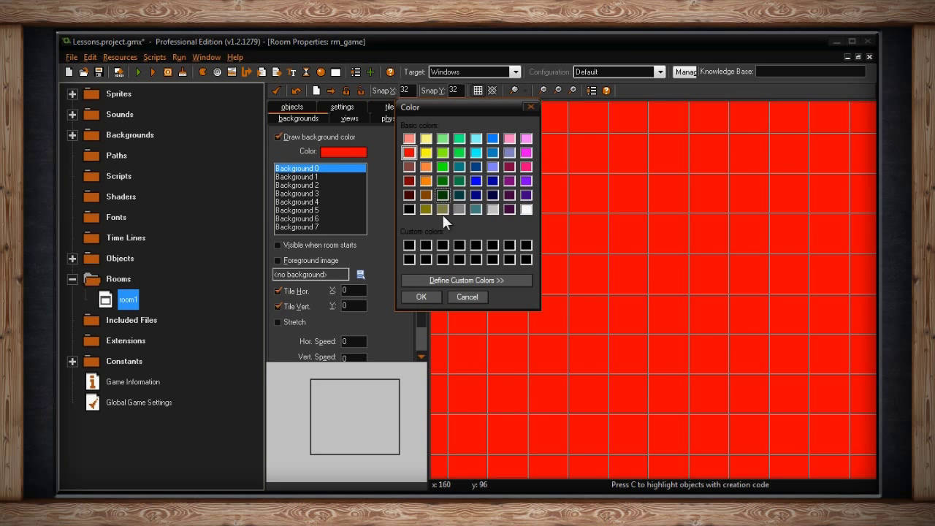
pyautogui.click(430, 296)
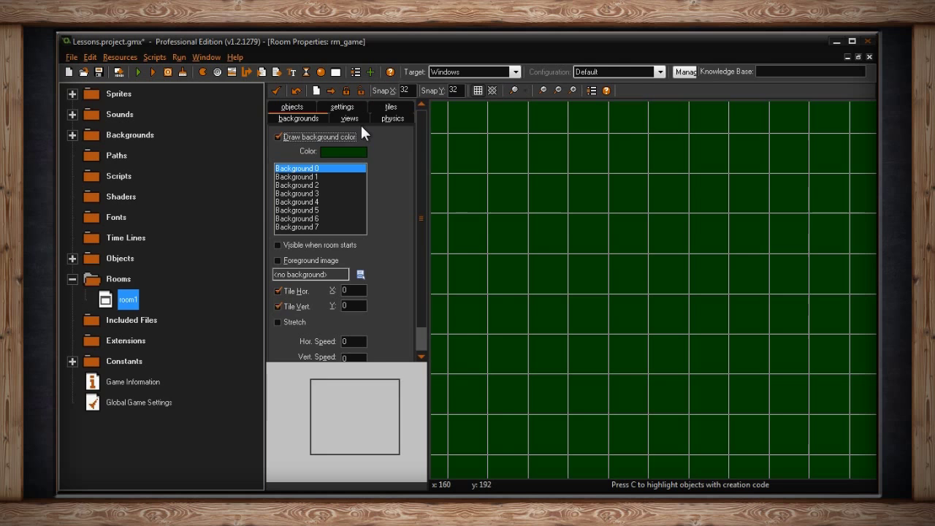
pyautogui.click(278, 137)
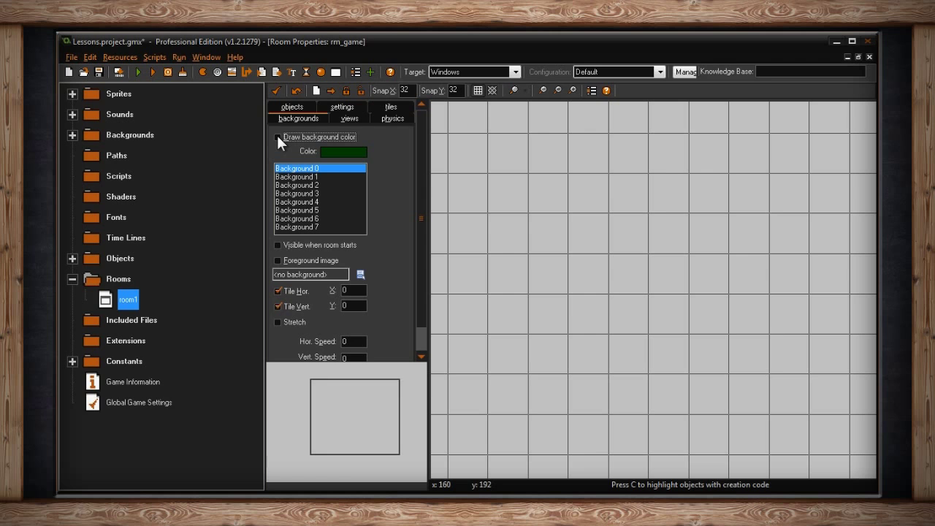
# - Re-enable Draw background color and make Background 0 visible at room start, leaving Foreground image unchecked
pyautogui.click(278, 137)
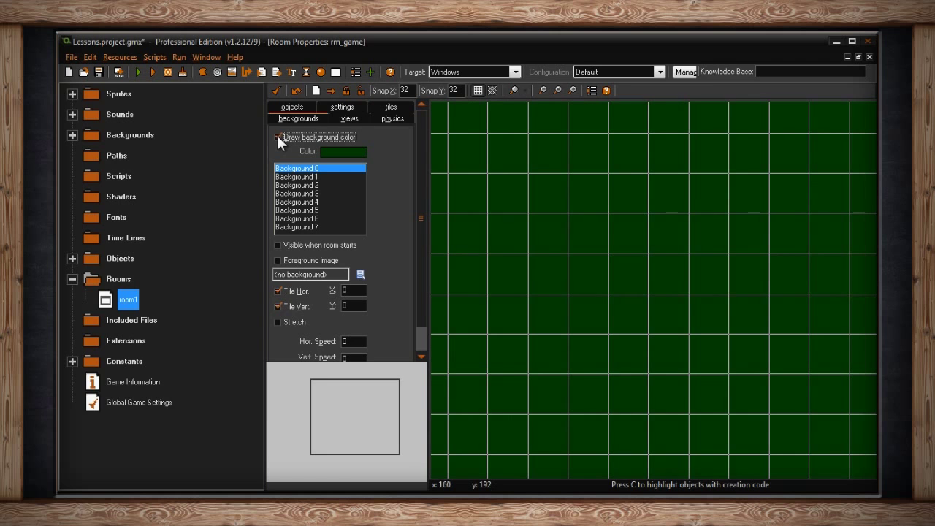
pyautogui.click(319, 175)
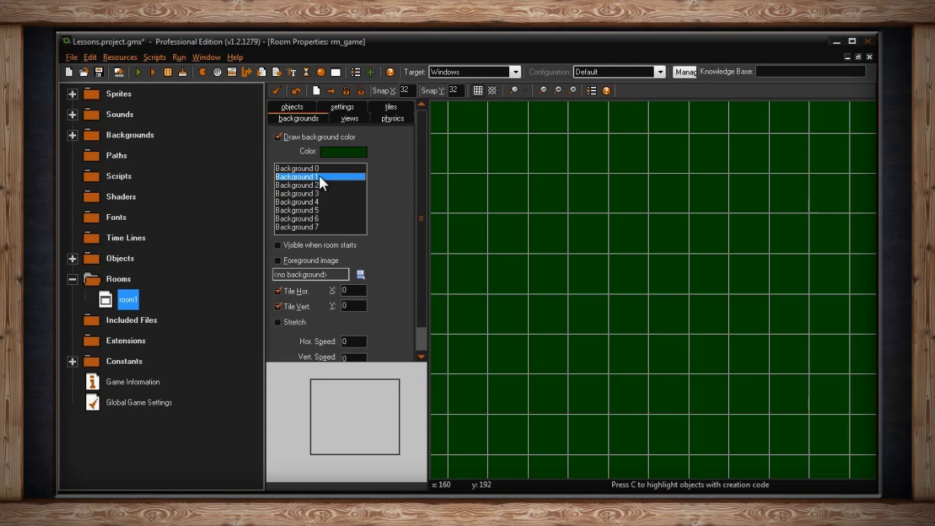
pyautogui.click(320, 169)
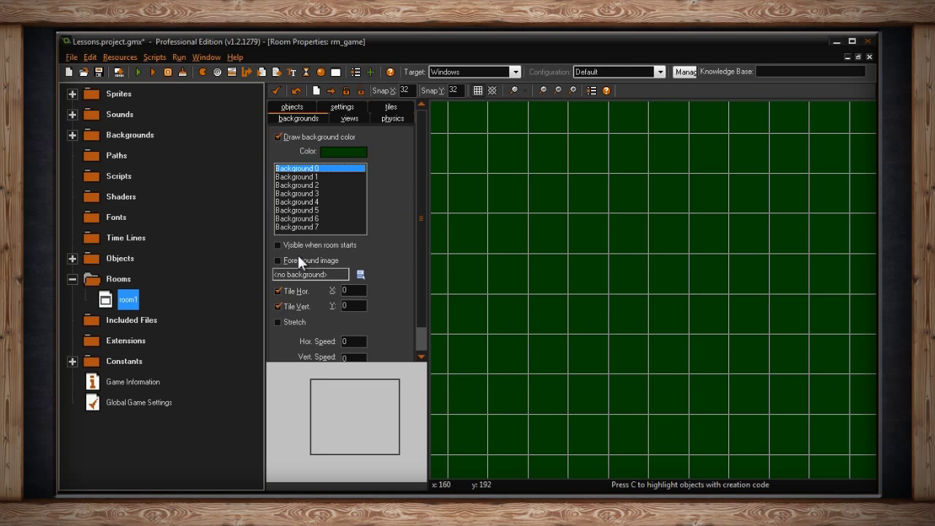
pyautogui.click(276, 243)
pyautogui.click(279, 244)
pyautogui.click(279, 244)
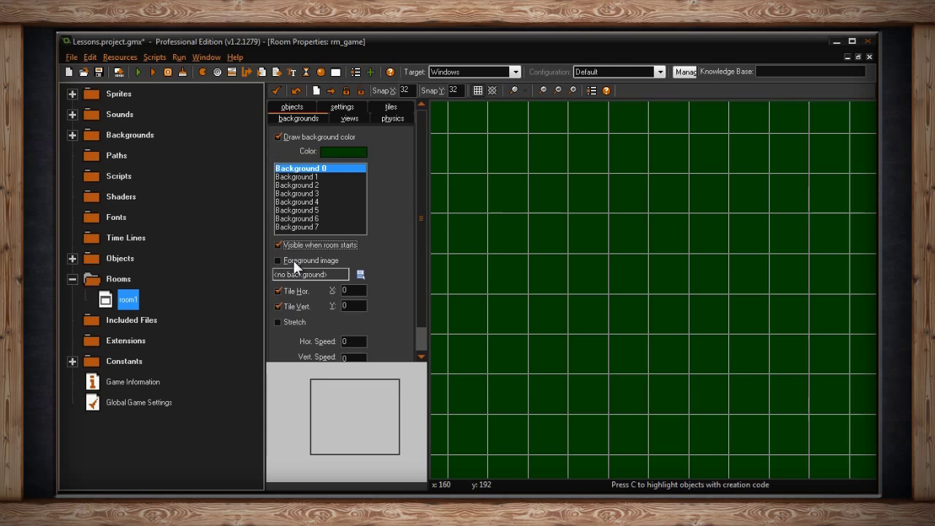
pyautogui.click(278, 260)
pyautogui.click(277, 260)
# - Assign bg_image to Background 0, then zoom out and pan to see the whole room
pyautogui.click(360, 275)
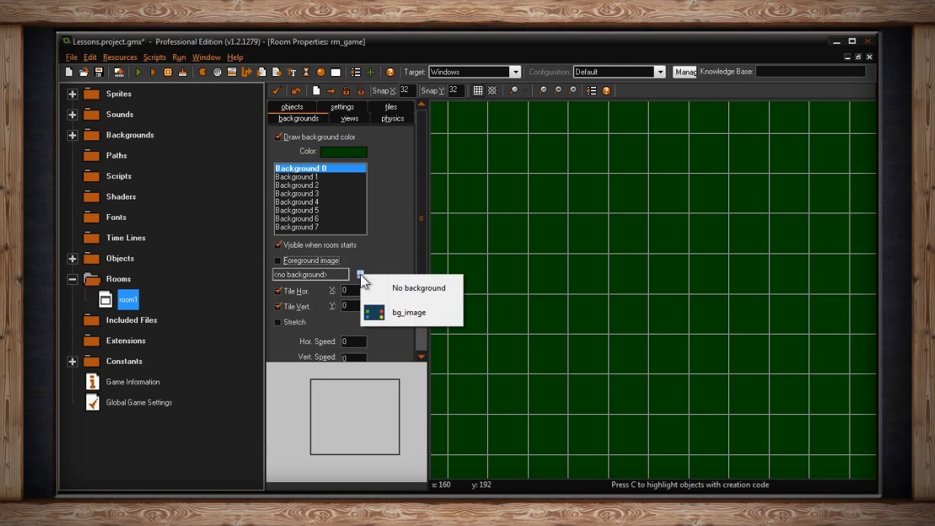
pyautogui.click(420, 320)
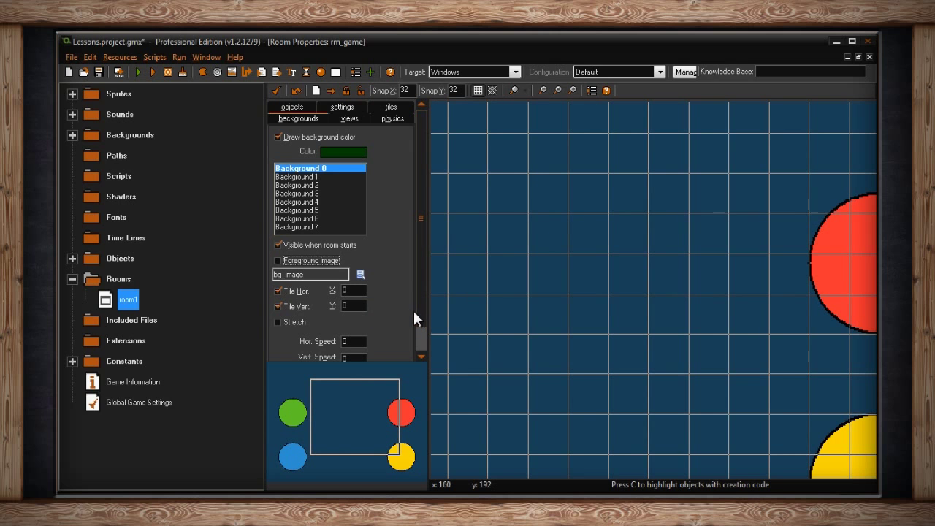
pyautogui.scroll(-2, 561, 295)
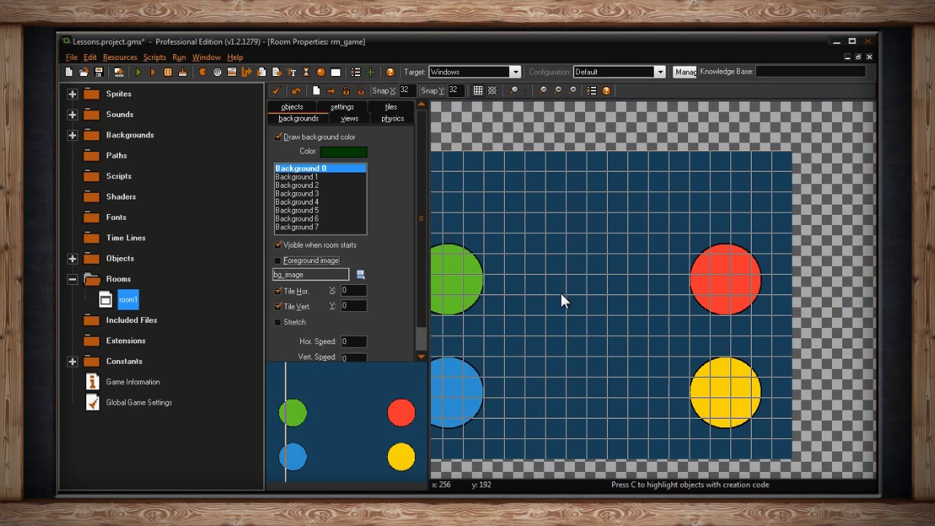
pyautogui.scroll(-1, 559, 300)
pyautogui.moveTo(548, 295); pyautogui.dragTo(590, 264, button='middle')
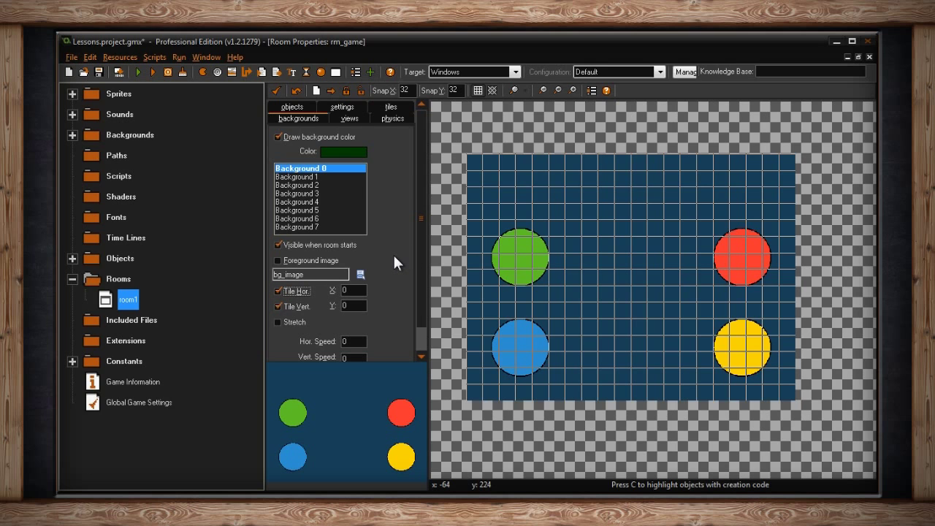
# - Enlarge the room to 6400×4800 in the general settings
pyautogui.click(342, 107)
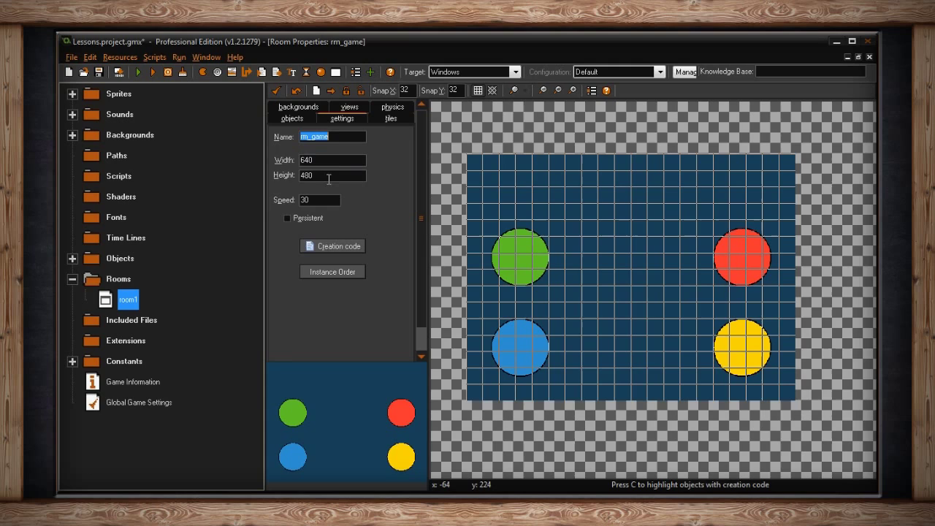
pyautogui.click(330, 162)
pyautogui.write('0')
pyautogui.click(333, 175)
pyautogui.write('0')
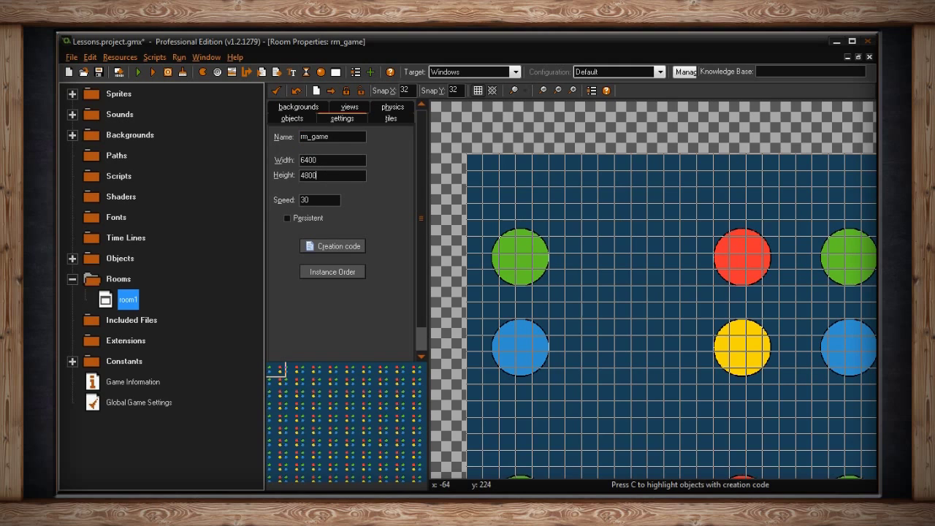
# - Zoom out, hide the grid, pan the view, and return to the backgrounds settings
pyautogui.scroll(-2, 652, 290)
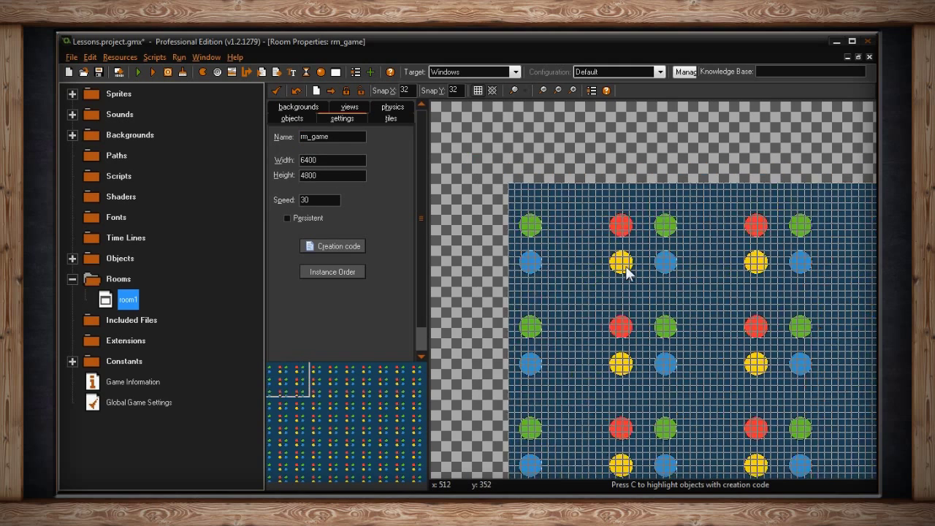
pyautogui.click(477, 90)
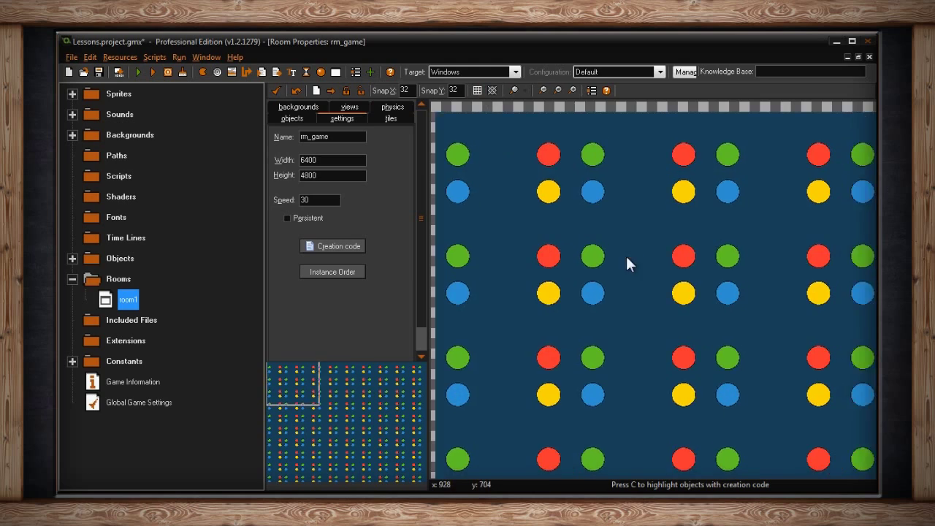
pyautogui.moveTo(625, 254)
pyautogui.mouseDown(button='middle')
pyautogui.moveTo(452, 119)
pyautogui.moveTo(482, 167)
pyautogui.moveTo(645, 338)
pyautogui.moveTo(662, 317)
pyautogui.moveTo(632, 257)
pyautogui.mouseUp(button='middle')
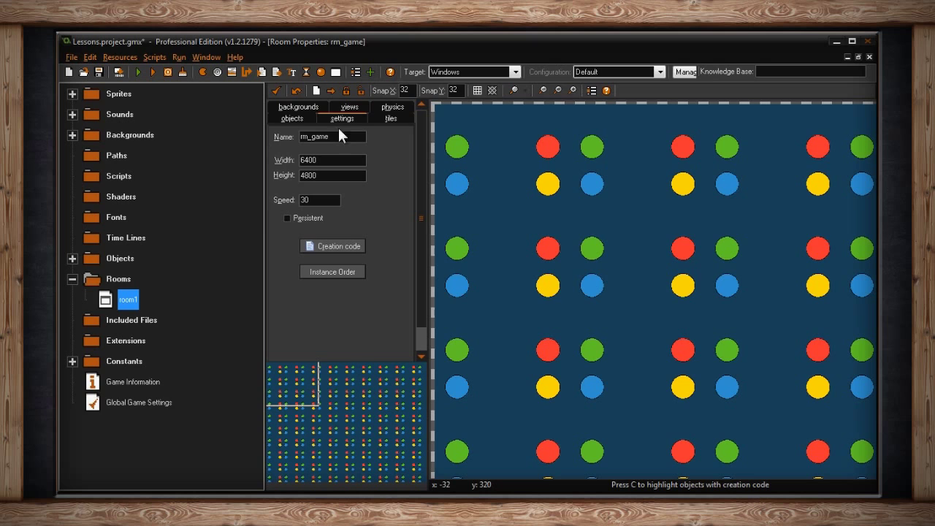
pyautogui.click(322, 103)
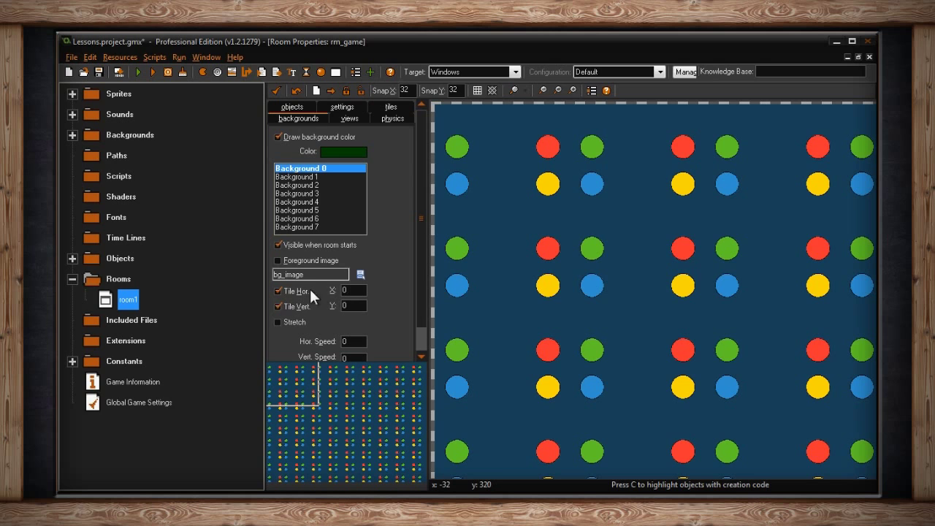
pyautogui.doubleClick(362, 293)
pyautogui.write('50')
pyautogui.press('Tab')
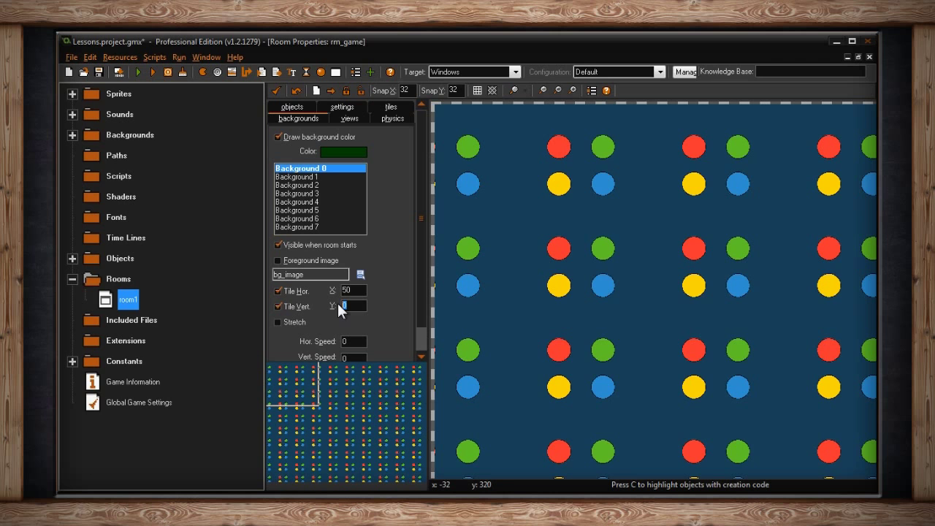
pyautogui.write('5000')
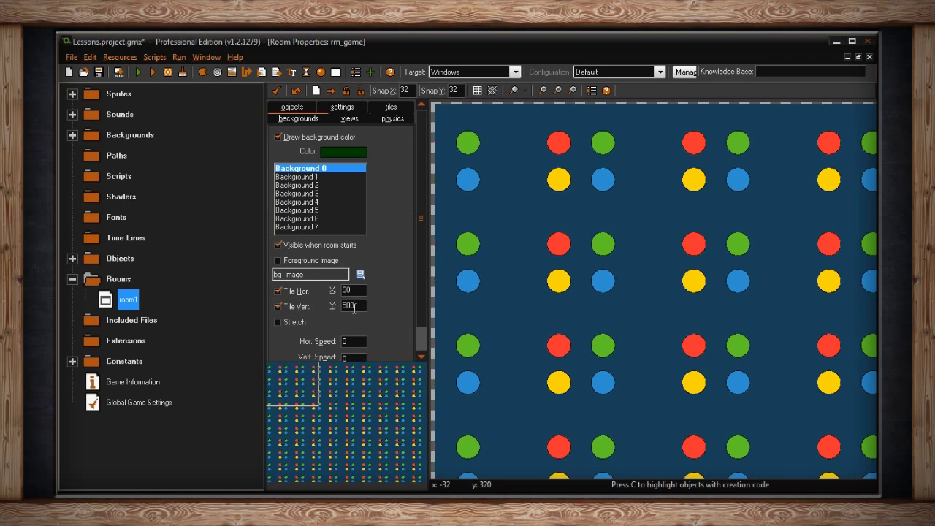
pyautogui.press('BackSpace')
pyautogui.press('BackSpace')
pyautogui.press('BackSpace')
pyautogui.press('BackSpace')
pyautogui.write('0')
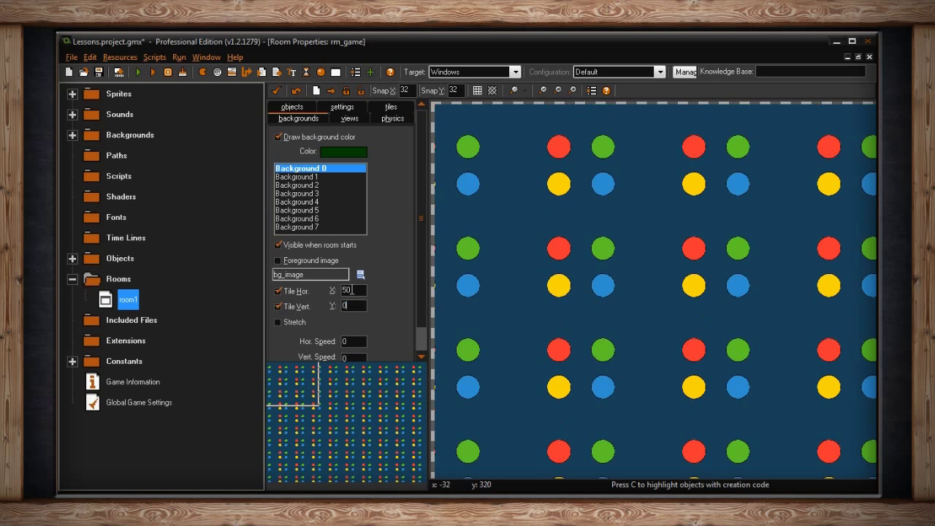
pyautogui.press('BackSpace')
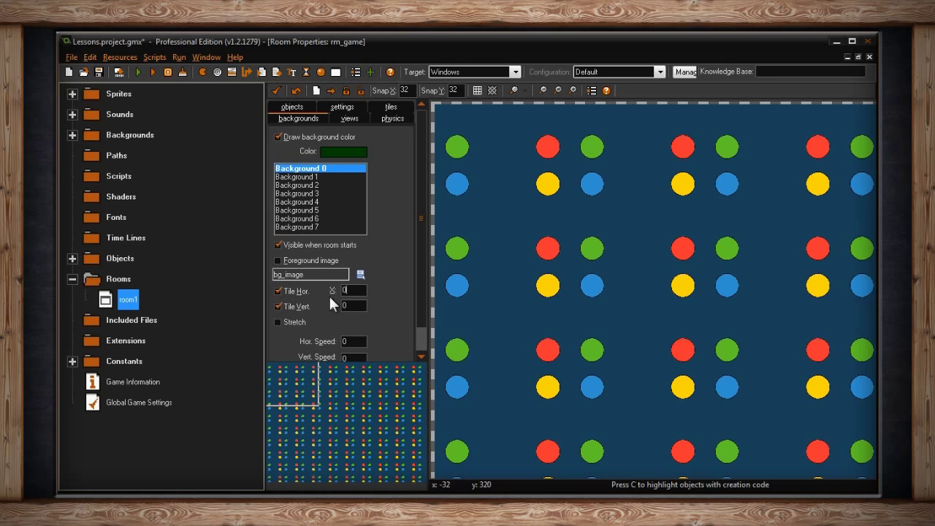
pyautogui.click(278, 321)
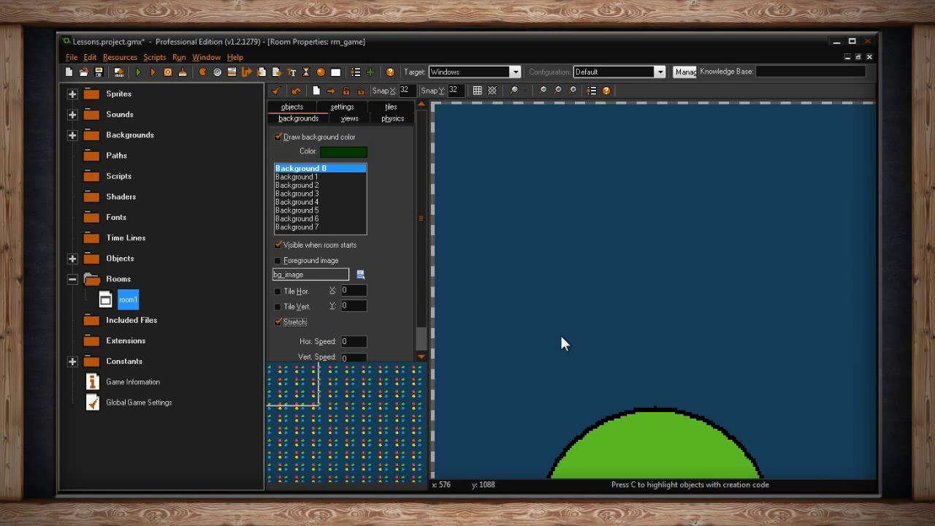
pyautogui.scroll(-2, 559, 333)
pyautogui.scroll(-1, 576, 333)
pyautogui.moveTo(665, 320); pyautogui.dragTo(607, 214, button='middle')
pyautogui.click(278, 322)
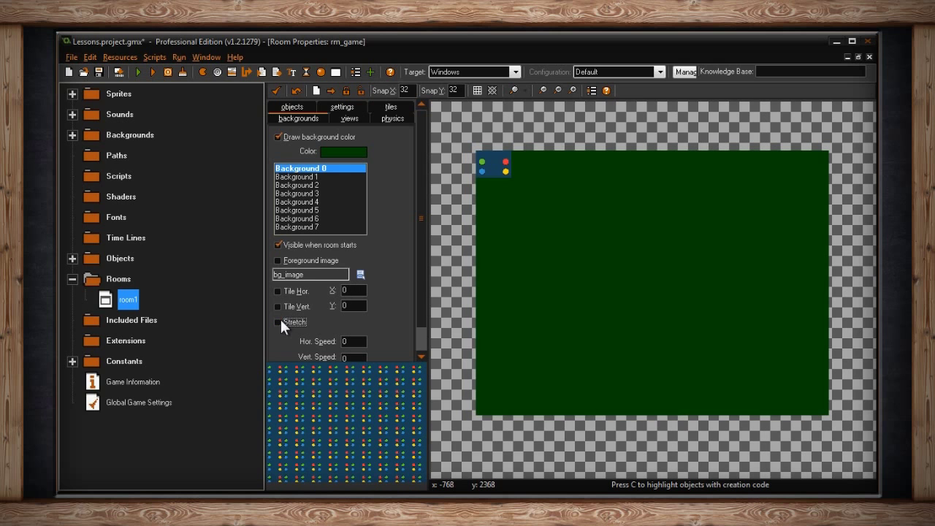
pyautogui.click(279, 319)
pyautogui.click(281, 319)
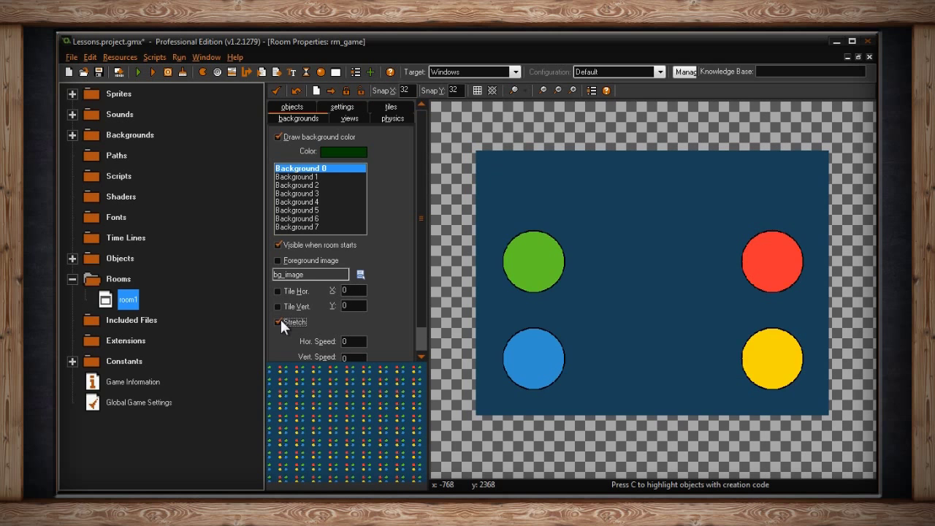
pyautogui.click(279, 318)
pyautogui.click(278, 322)
pyautogui.click(278, 322)
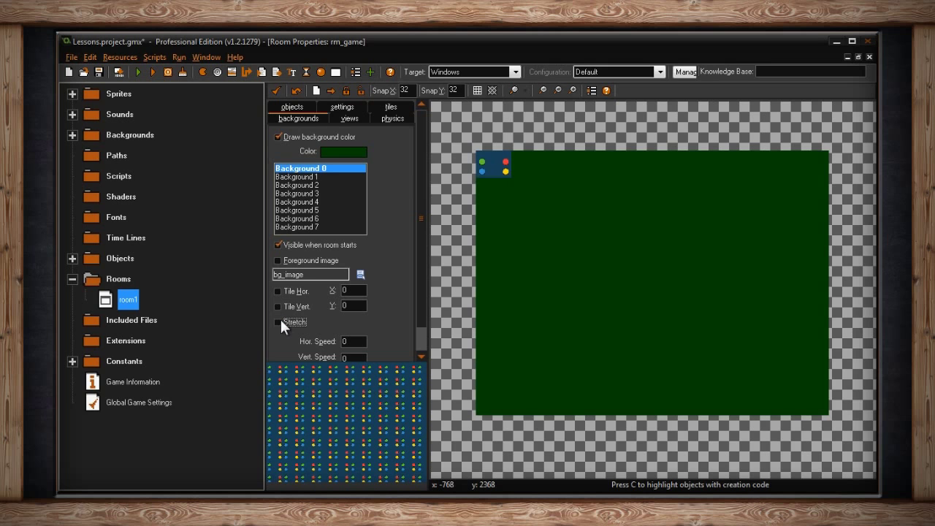
pyautogui.click(279, 322)
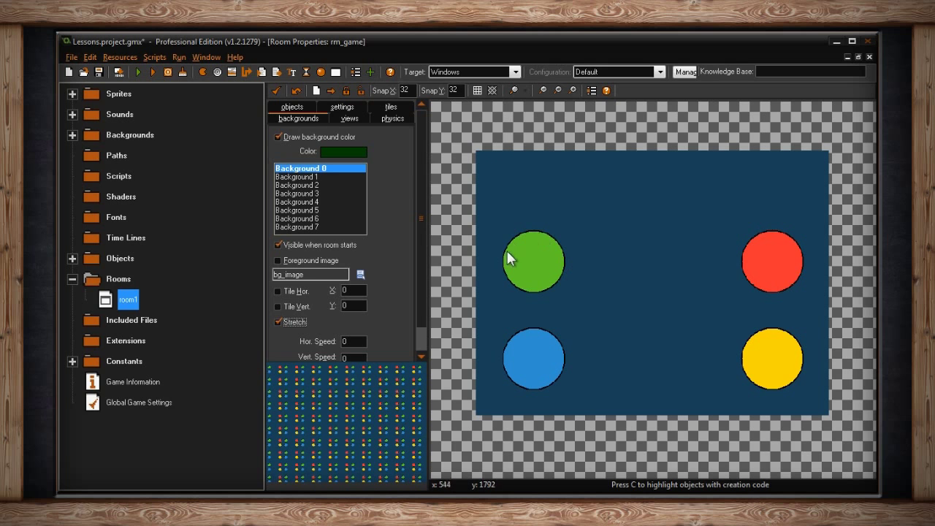
pyautogui.click(278, 322)
pyautogui.click(277, 306)
pyautogui.click(278, 291)
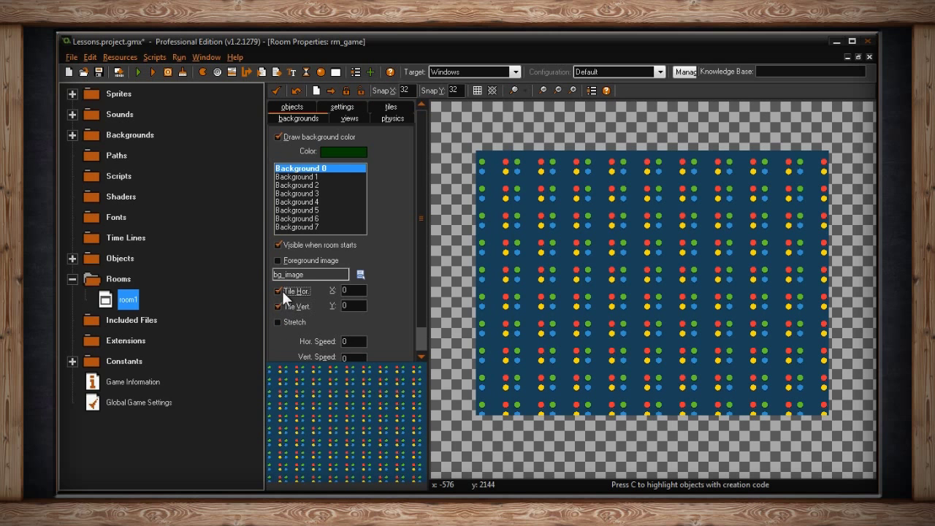
pyautogui.scroll(-1, 419, 274)
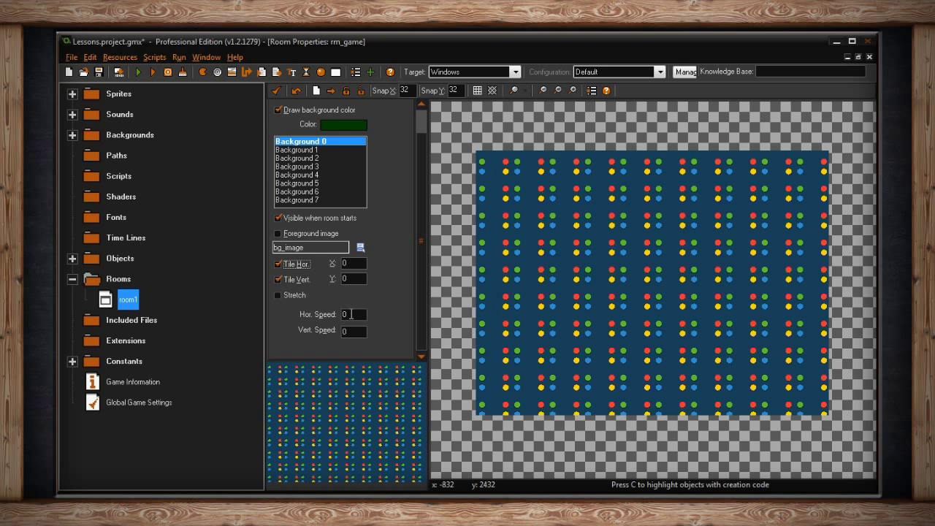
pyautogui.moveTo(350, 314); pyautogui.dragTo(333, 314)
pyautogui.write('10')
pyautogui.write('5')
pyautogui.hotkey('shift', 'Tab')
pyautogui.scroll(1, 409, 218)
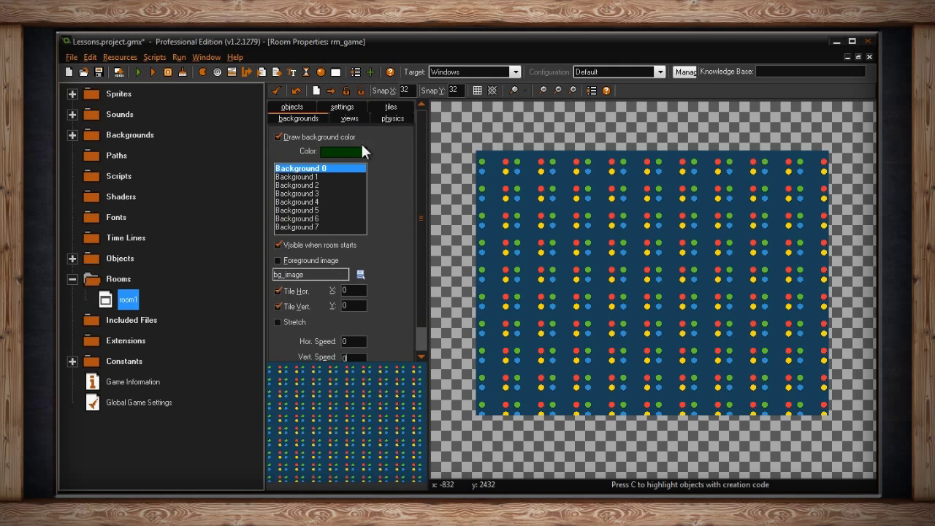
# - Choose obj_ball as the object to place and zoom to the room's top-left corner
pyautogui.click(293, 107)
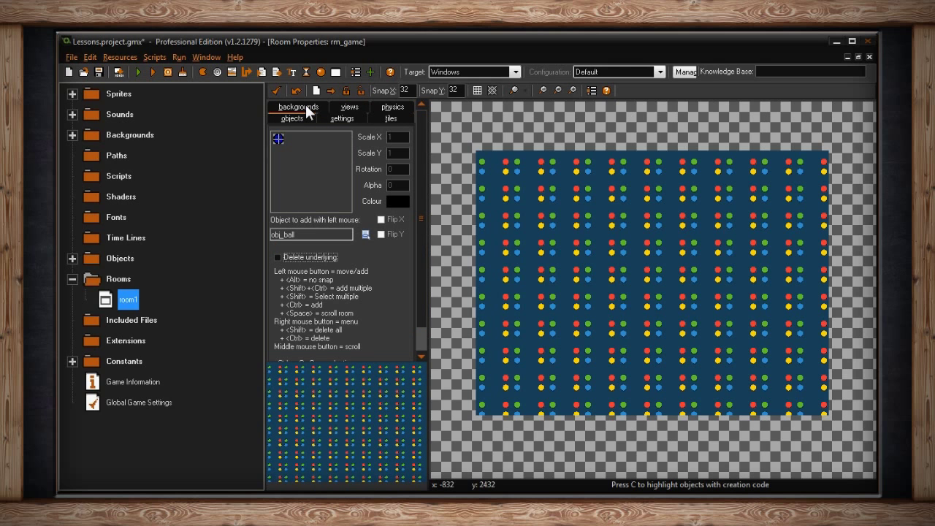
pyautogui.scroll(3, 490, 167)
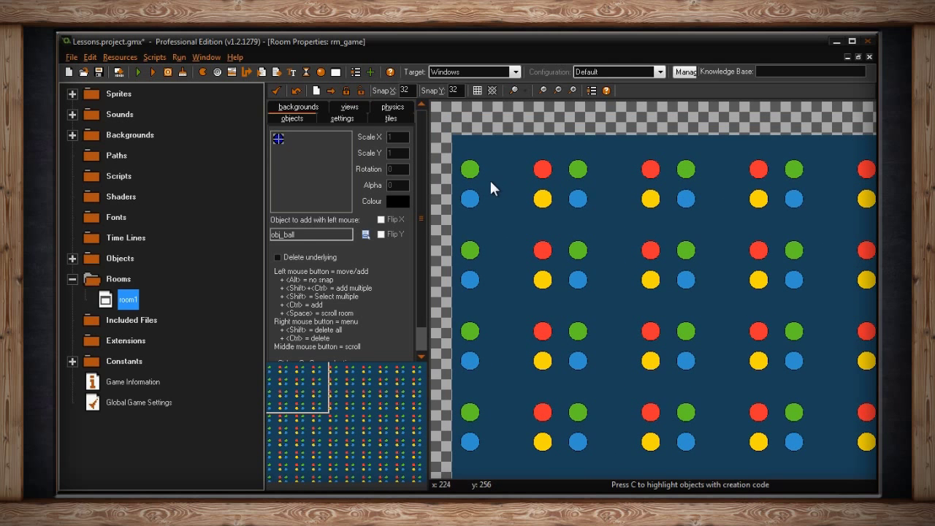
pyautogui.click(365, 234)
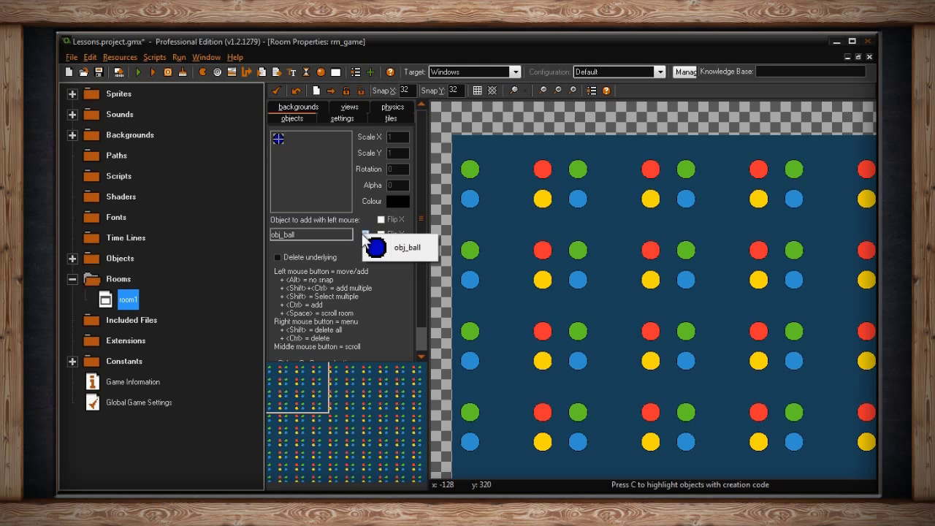
pyautogui.click(403, 252)
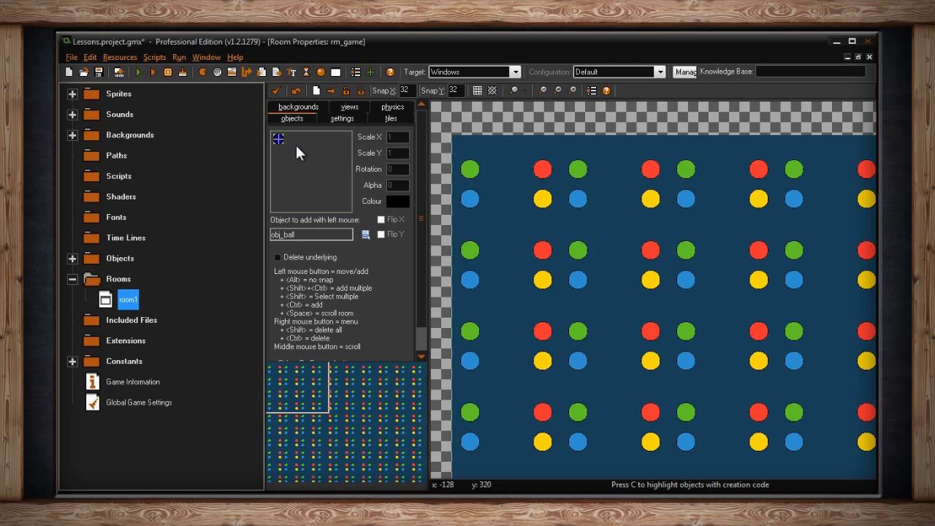
pyautogui.keyDown('ctrl'); pyautogui.scroll(4, 526, 184); pyautogui.keyUp('ctrl')
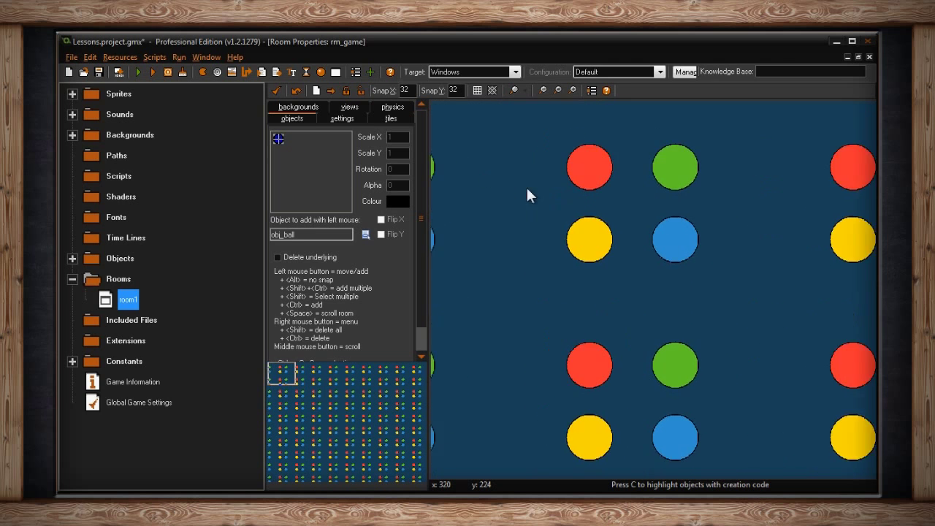
pyautogui.moveTo(527, 188); pyautogui.dragTo(603, 217, button='middle')
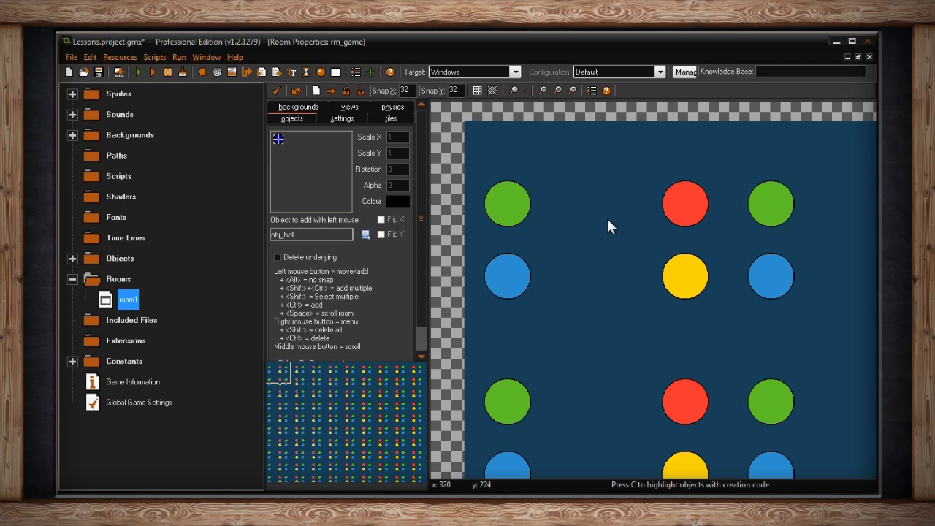
# - Place an obj_ball instance, zoom in, turn the grid on and nudge the ball one cell right
pyautogui.click(589, 238)
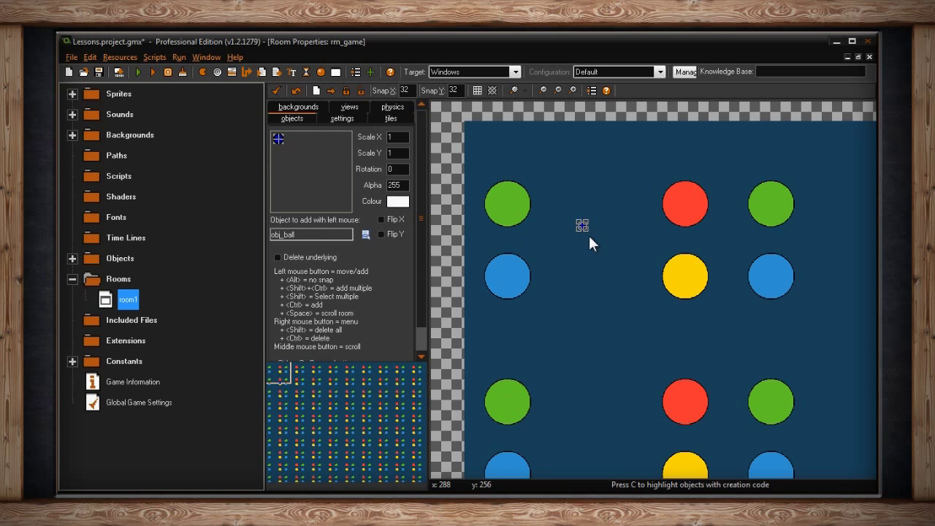
pyautogui.scroll(5, 582, 224)
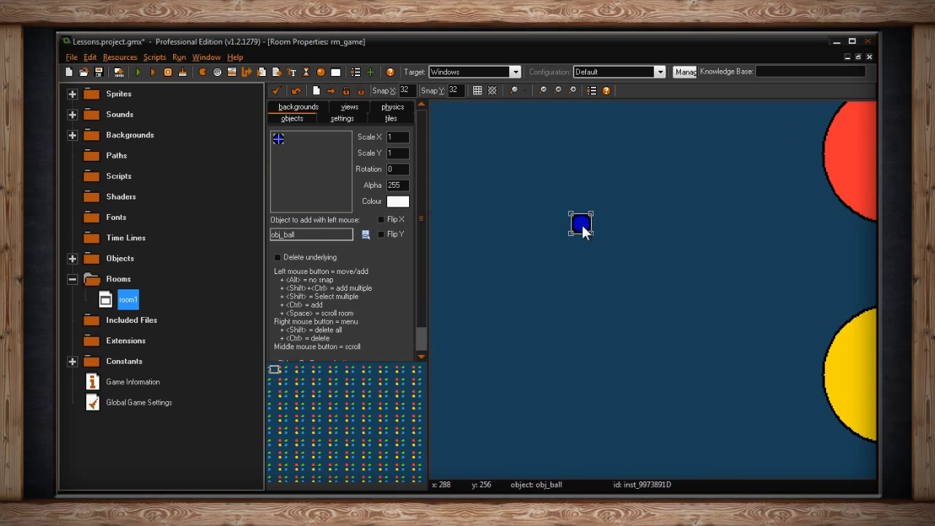
pyautogui.scroll(1, 582, 228)
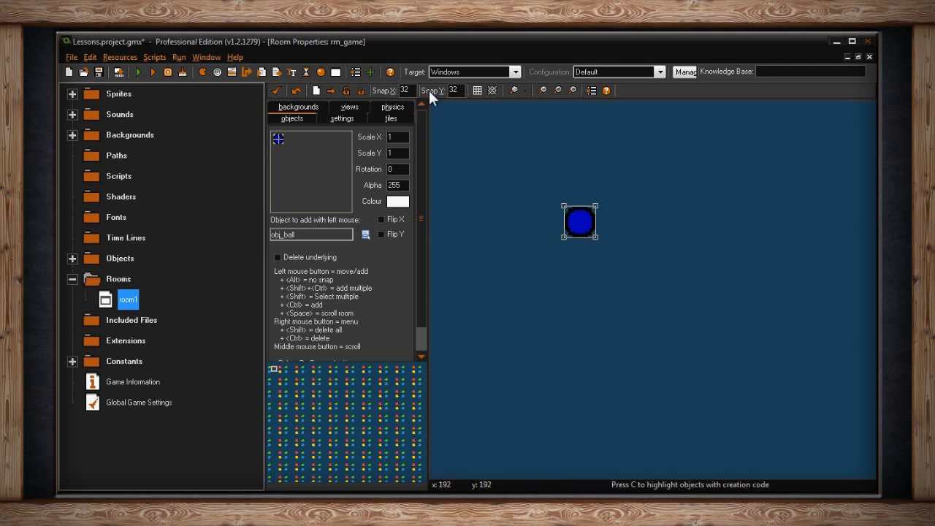
pyautogui.click(478, 91)
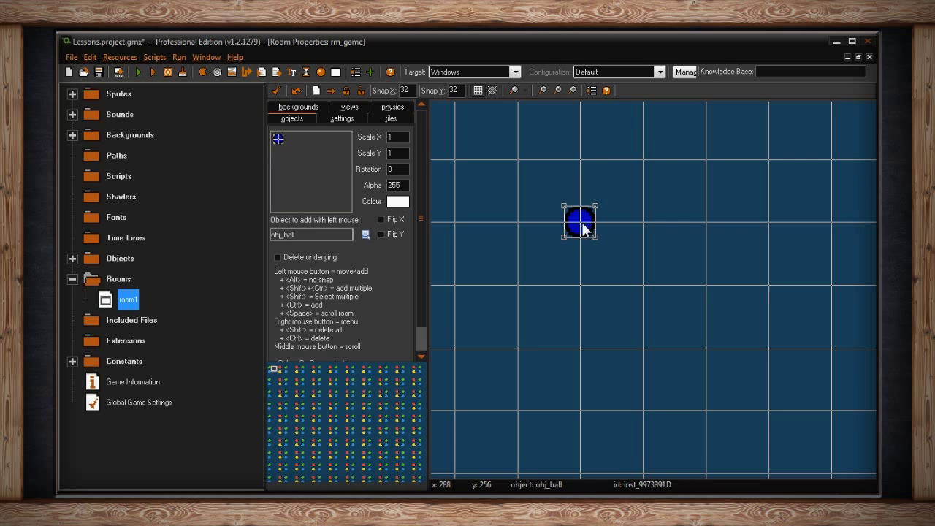
pyautogui.moveTo(583, 228); pyautogui.dragTo(591, 259)
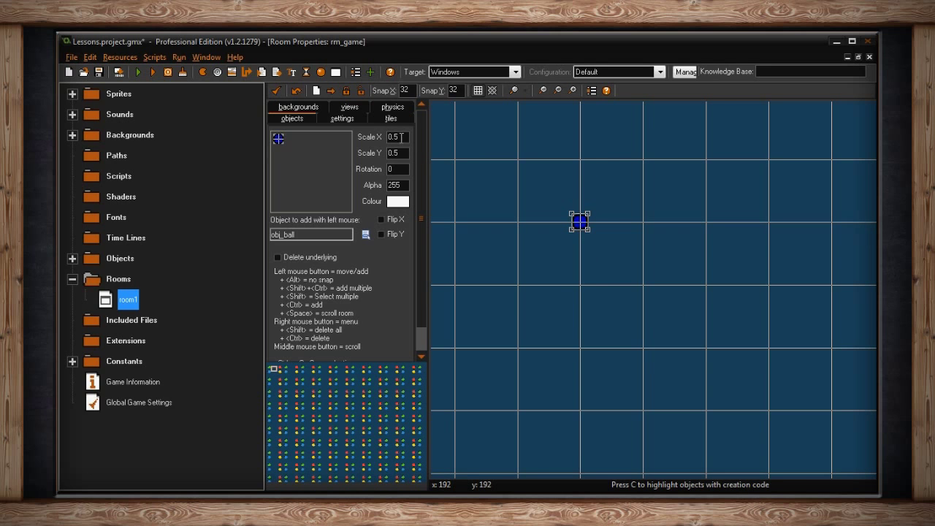
pyautogui.doubleClick(394, 137)
pyautogui.write('1')
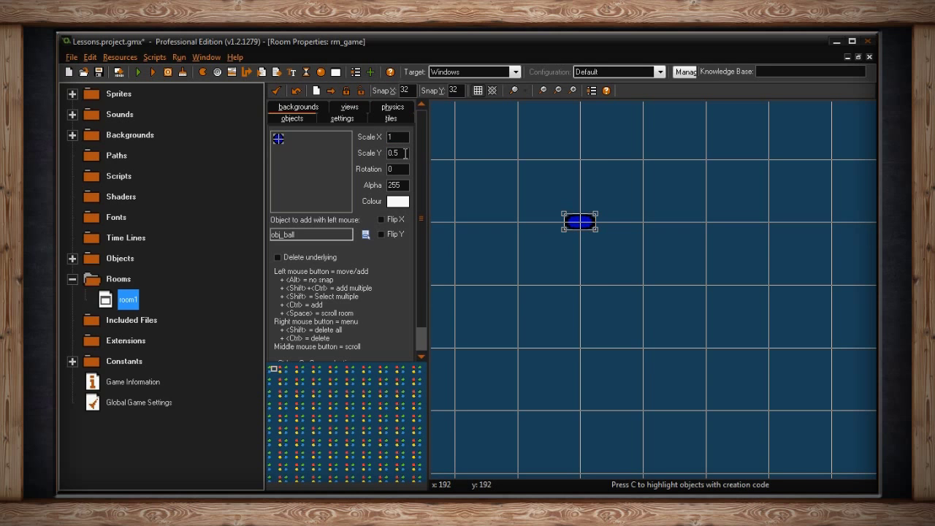
pyautogui.doubleClick(405, 152)
pyautogui.write('1')
pyautogui.click(400, 137)
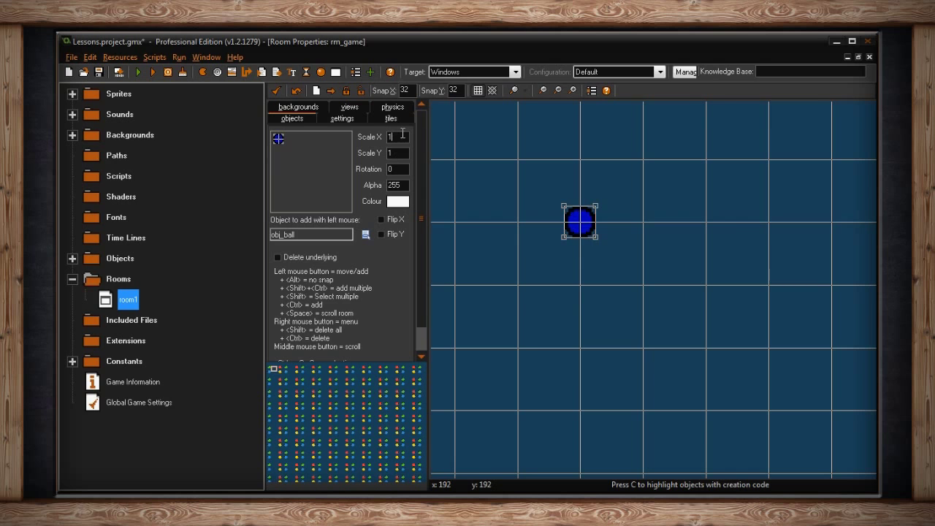
pyautogui.write('0')
pyautogui.press('BackSpace')
pyautogui.click(399, 153)
pyautogui.write('0')
pyautogui.moveTo(399, 152); pyautogui.dragTo(372, 154)
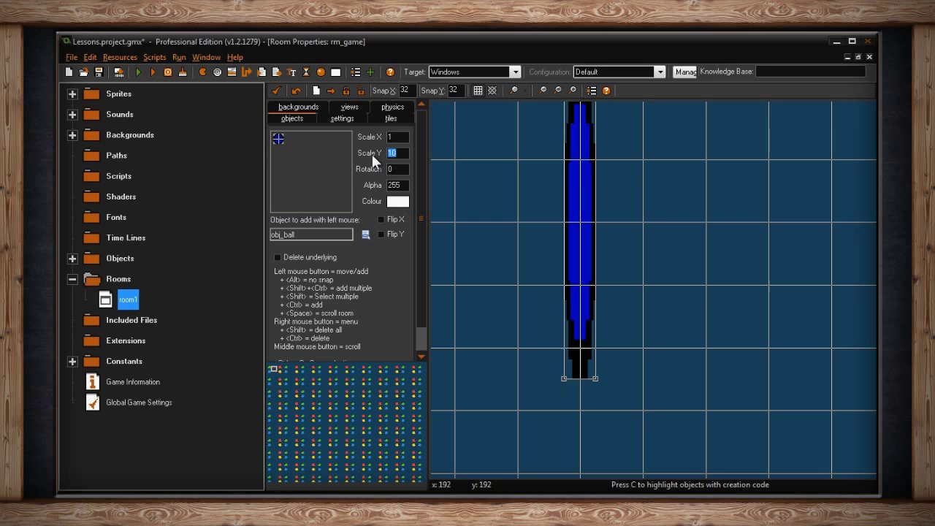
pyautogui.write('1')
pyautogui.press('Tab')
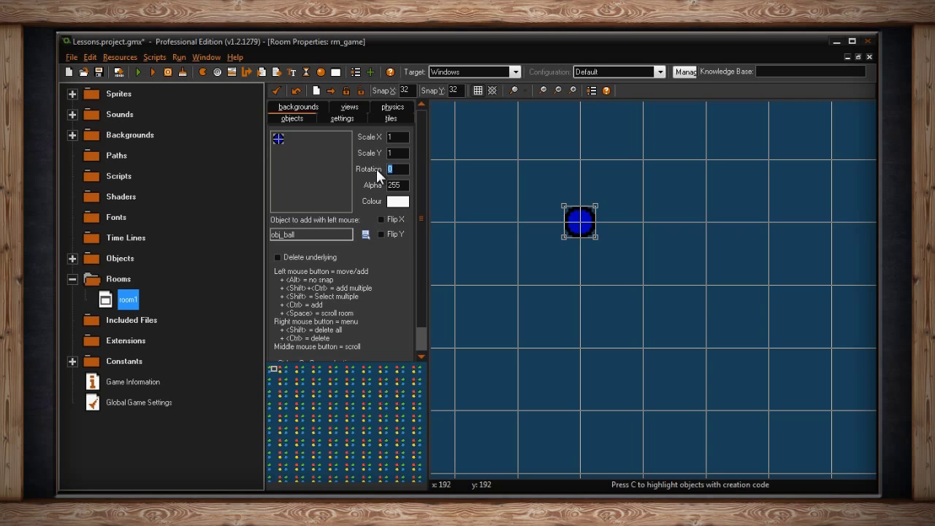
pyautogui.write('45')
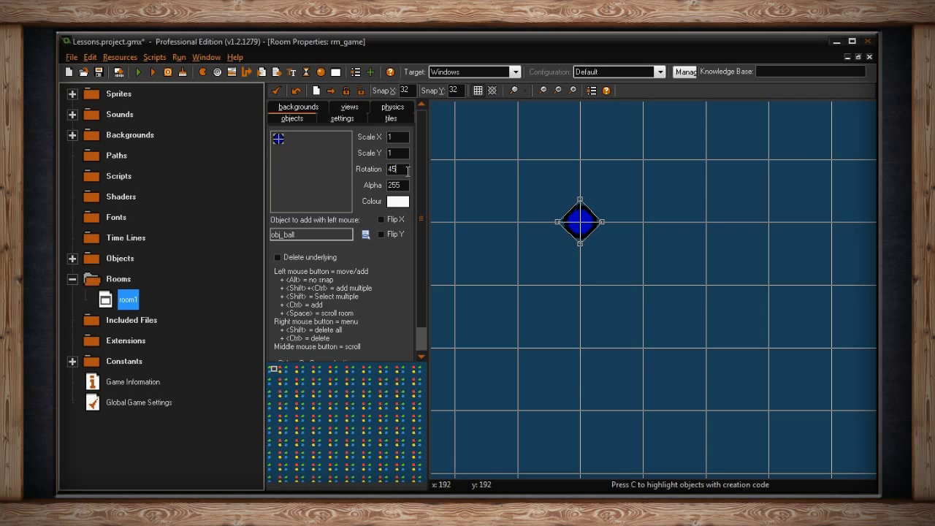
pyautogui.moveTo(407, 169); pyautogui.dragTo(371, 186)
pyautogui.write('0')
pyautogui.write('128')
pyautogui.write('255')
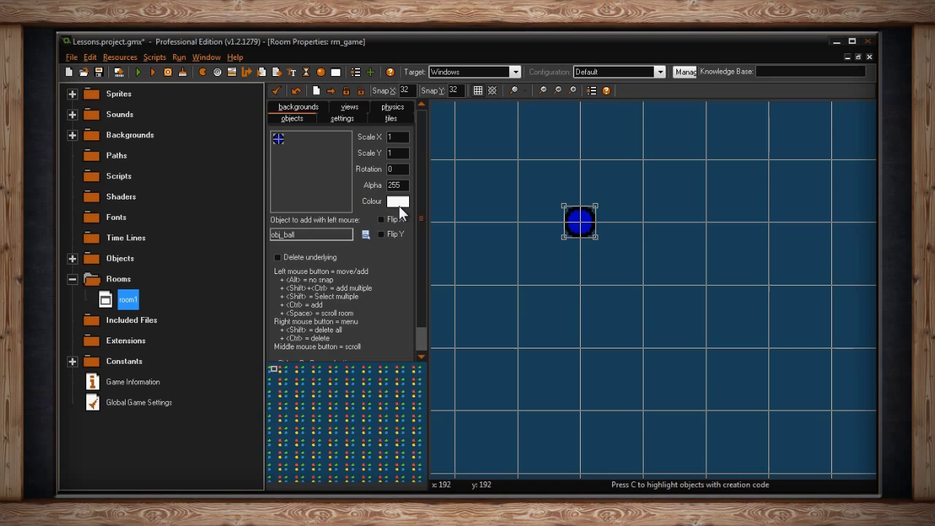
pyautogui.click(398, 203)
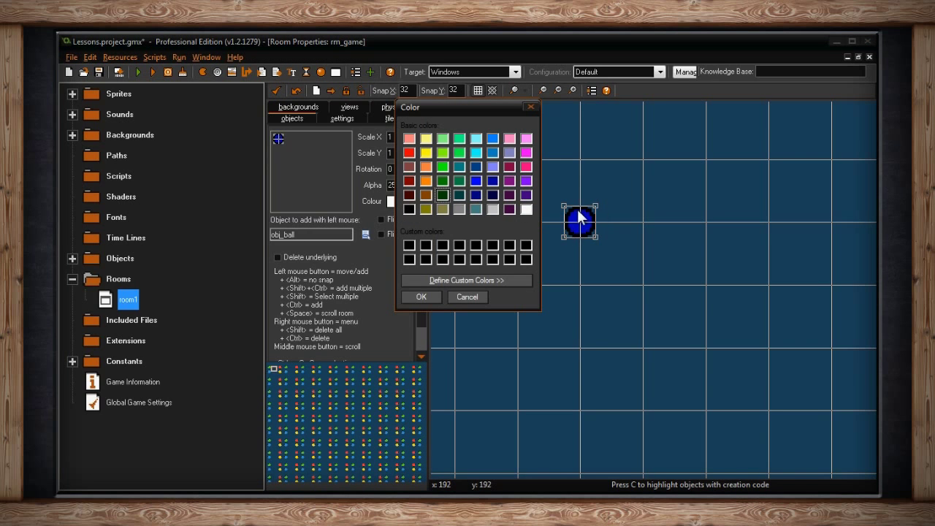
pyautogui.click(526, 166)
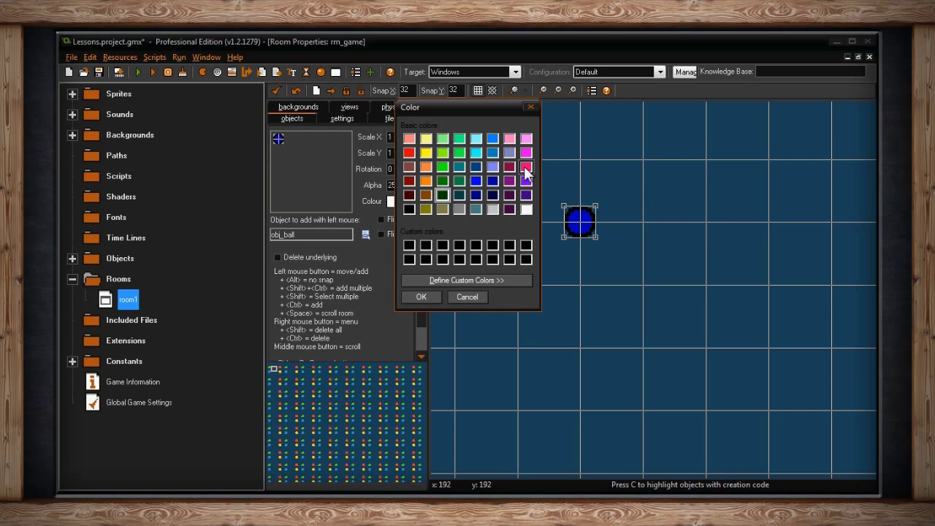
pyautogui.click(422, 296)
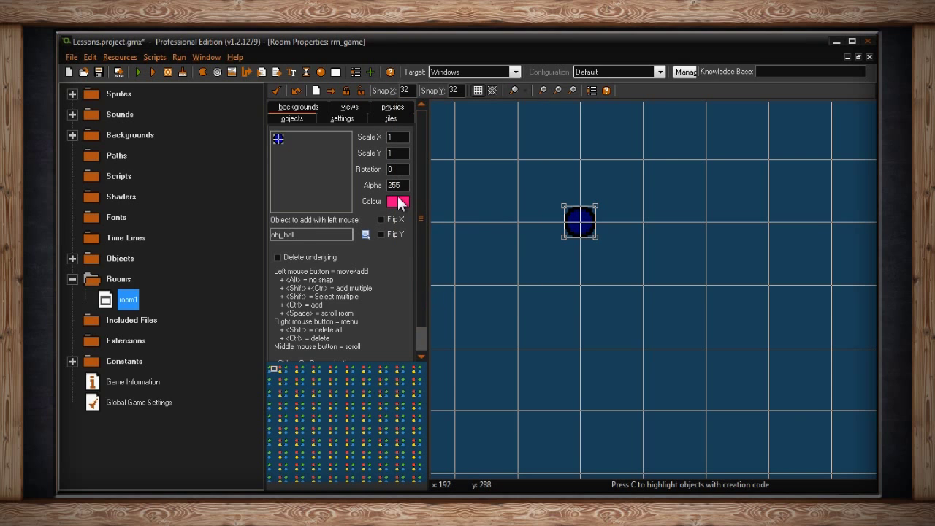
pyautogui.click(398, 202)
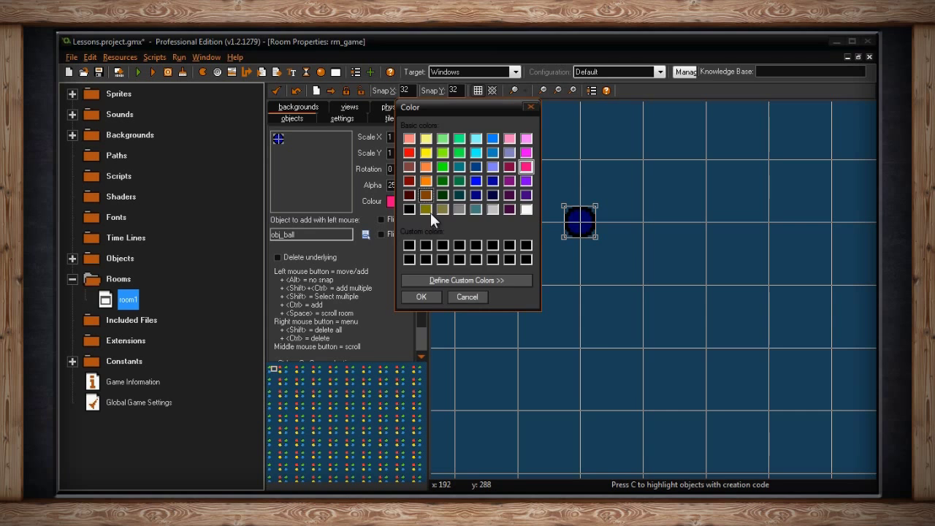
pyautogui.click(436, 293)
pyautogui.click(396, 201)
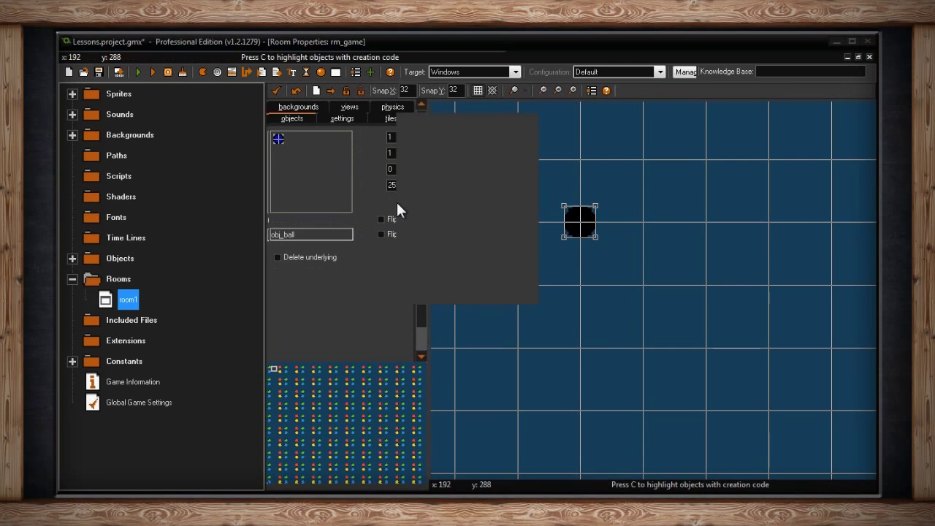
pyautogui.click(526, 210)
pyautogui.click(435, 293)
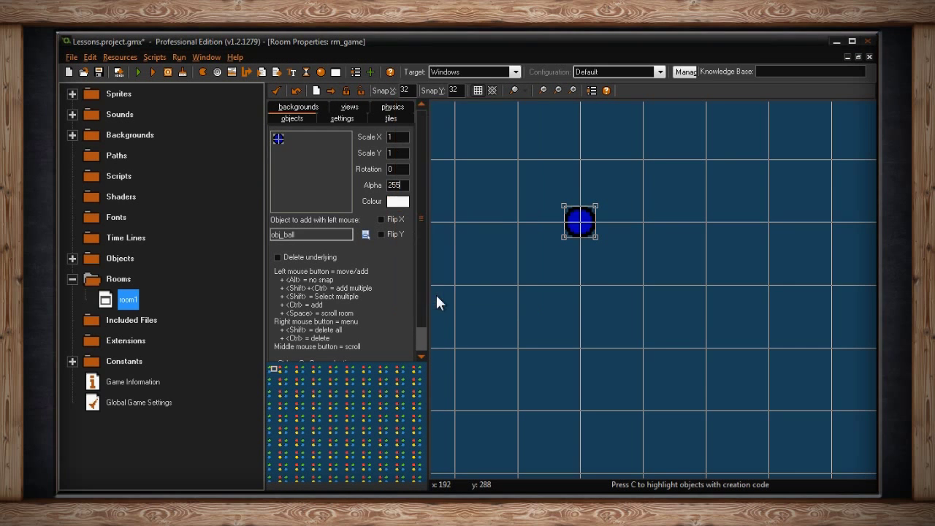
pyautogui.click(381, 234)
pyautogui.click(408, 138)
pyautogui.write('0')
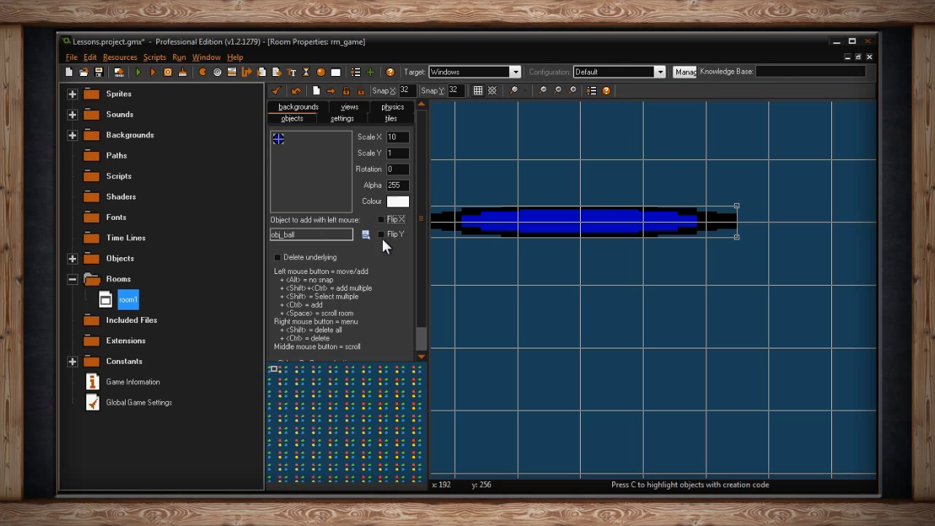
pyautogui.click(381, 233)
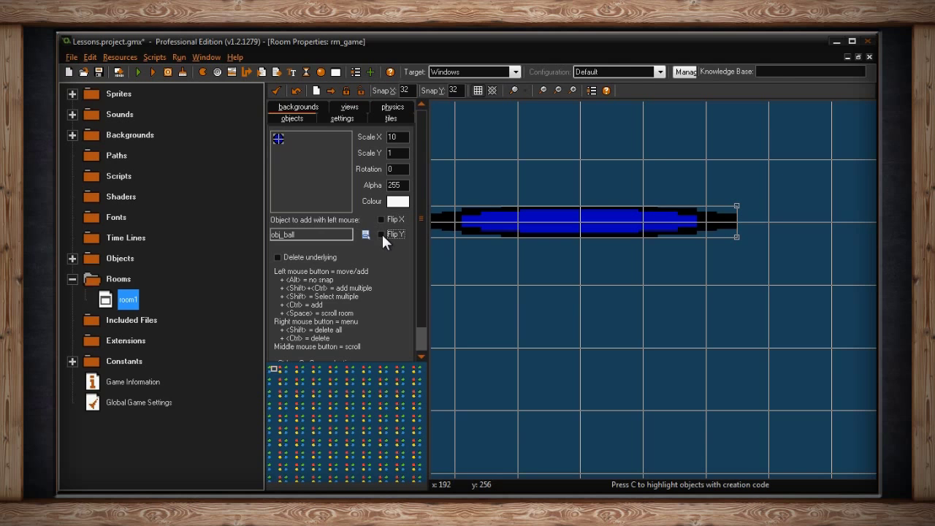
pyautogui.click(396, 139)
pyautogui.press('BackSpace')
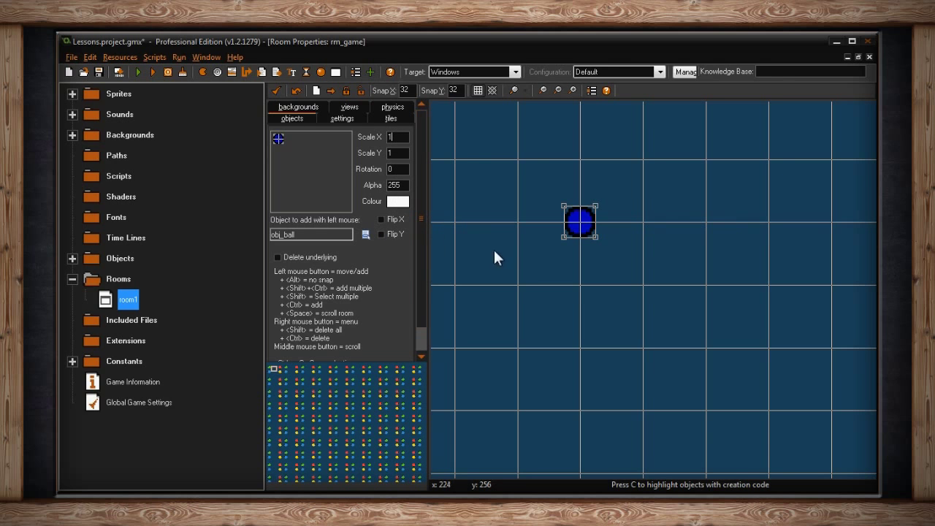
# - Place eleven more obj_ball instances around the first to fill the three-by-four grid
pyautogui.click(516, 282)
pyautogui.click(592, 300)
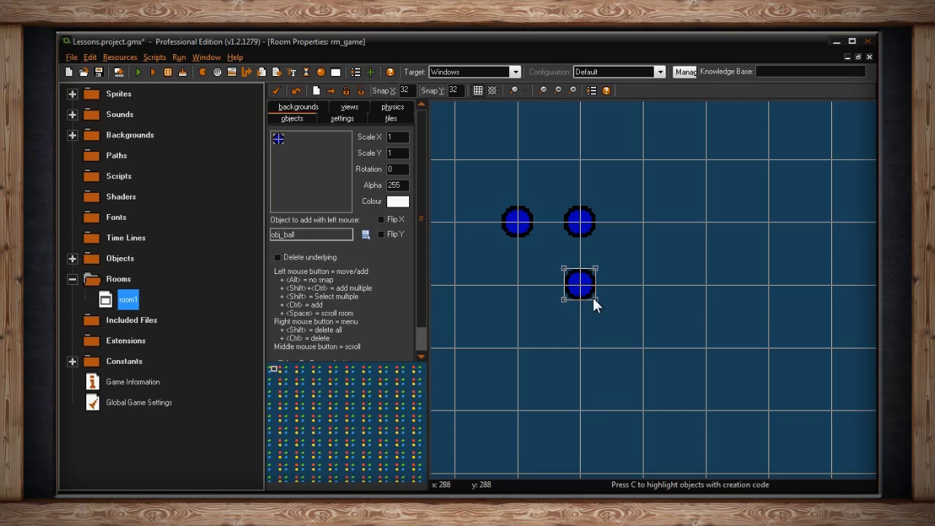
pyautogui.click(699, 221)
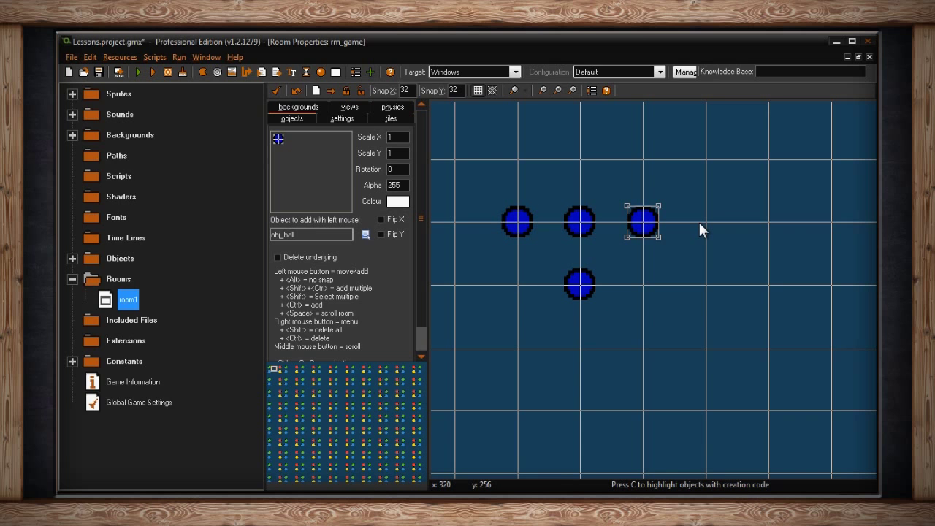
pyautogui.click(582, 162)
pyautogui.click(705, 164)
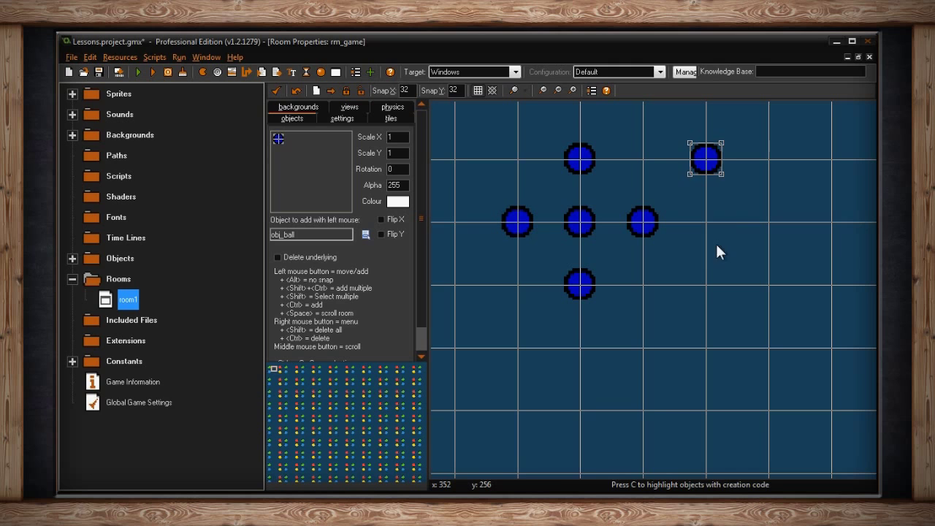
pyautogui.click(707, 232)
pyautogui.click(699, 284)
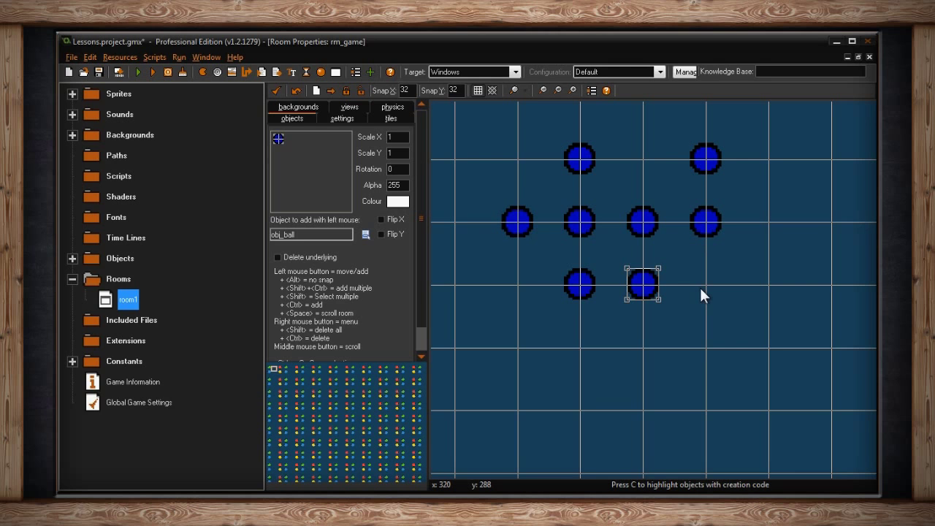
pyautogui.click(729, 296)
pyautogui.click(669, 190)
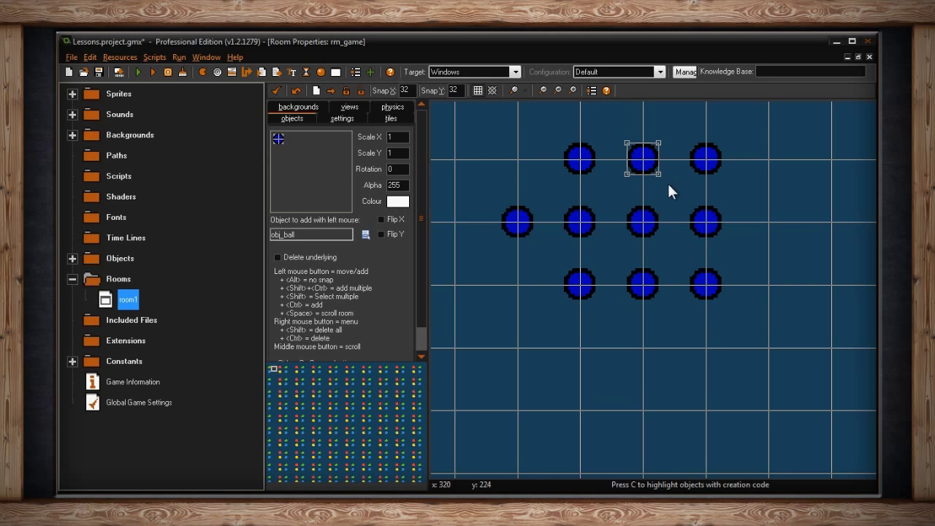
pyautogui.click(546, 182)
pyautogui.click(544, 297)
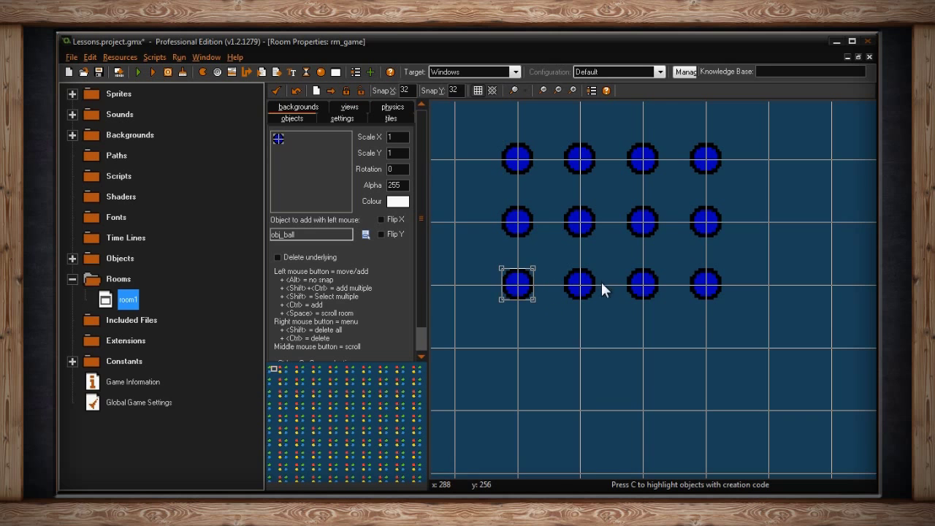
# - Add one more ball below the grid's bottom row
pyautogui.moveTo(612, 242); pyautogui.dragTo(634, 261, button='middle')
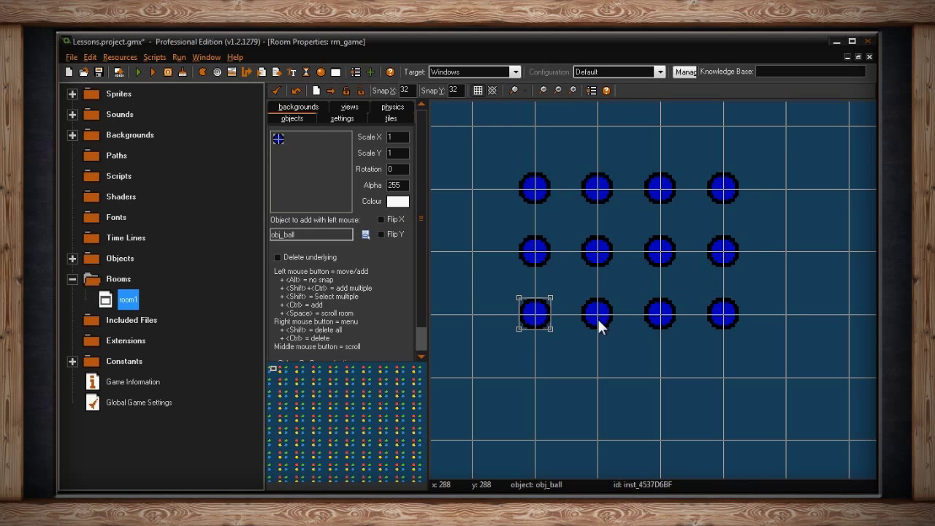
pyautogui.click(476, 261)
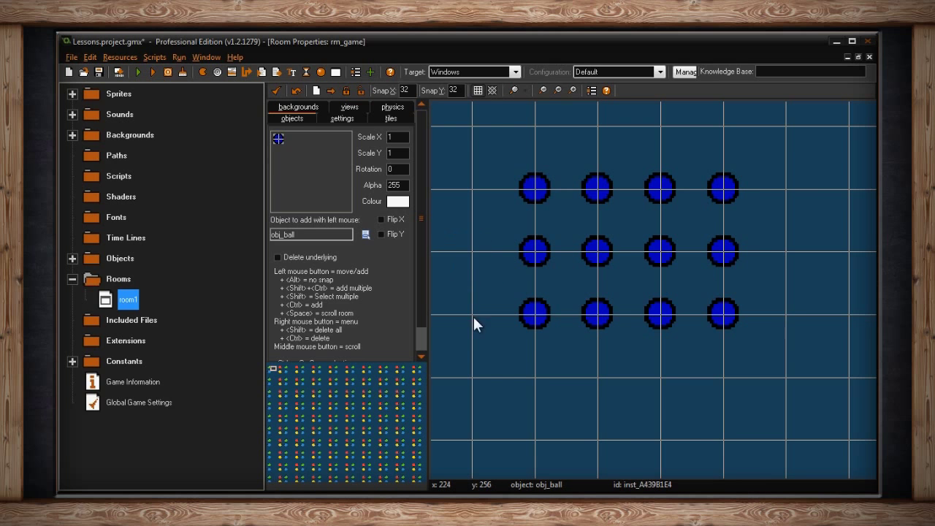
pyautogui.moveTo(474, 317); pyautogui.dragTo(693, 409)
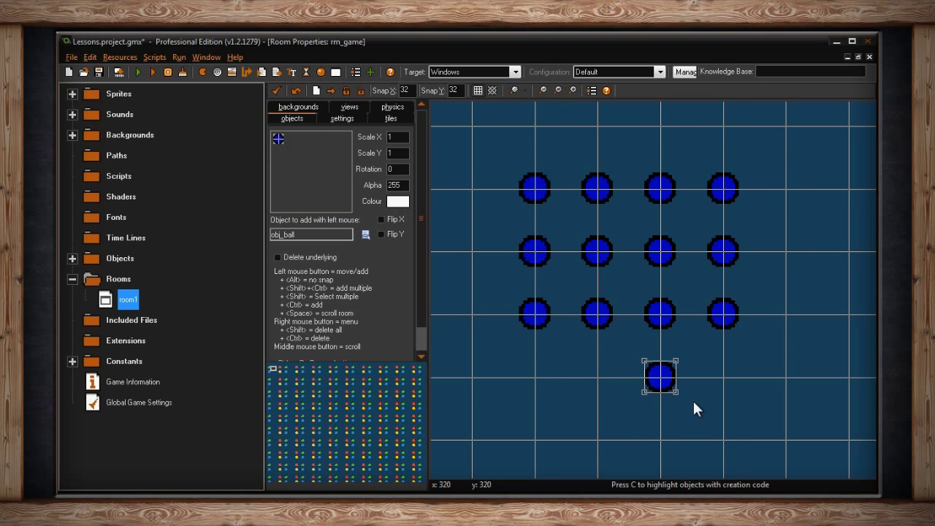
# - Move a middle-row ball out of its cell and the fourth top-row ball to the top-left corner
pyautogui.moveTo(658, 253); pyautogui.dragTo(759, 138)
pyautogui.click(722, 192)
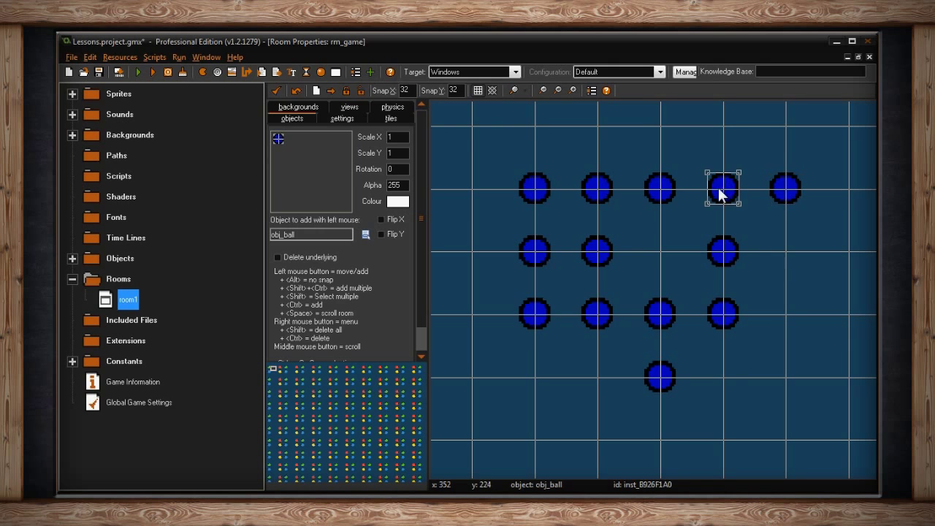
pyautogui.moveTo(720, 194); pyautogui.dragTo(513, 153)
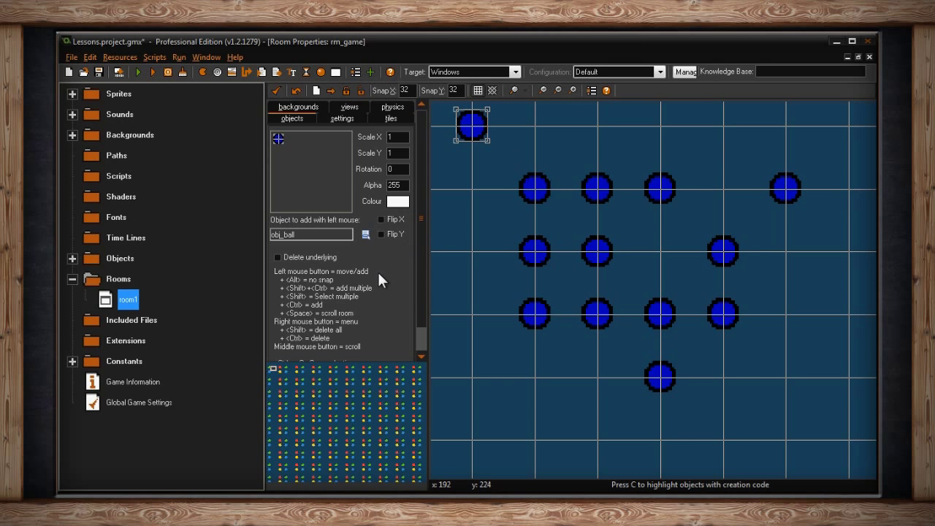
pyautogui.scroll(-1, 421, 334)
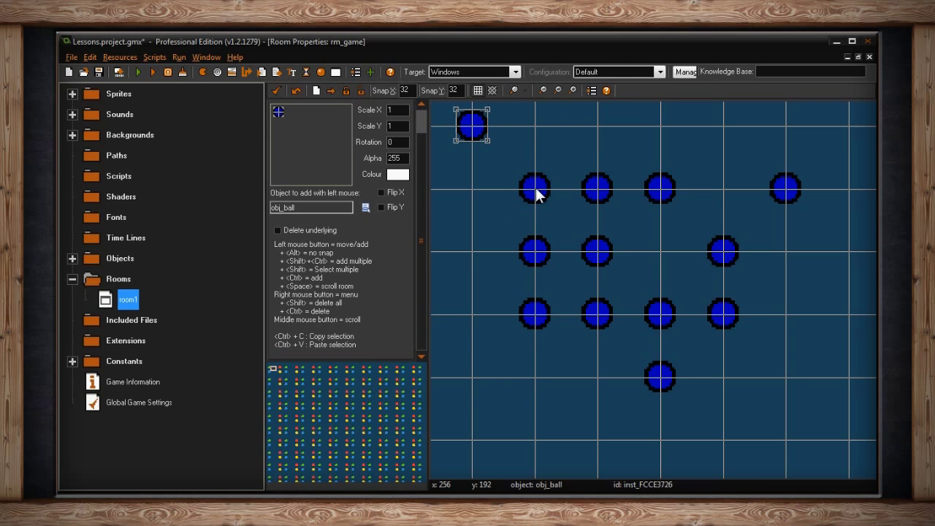
# - Shift one ball off-grid, then sweep to add balls along the whole top row and right edge
pyautogui.moveTo(538, 194); pyautogui.dragTo(511, 220)
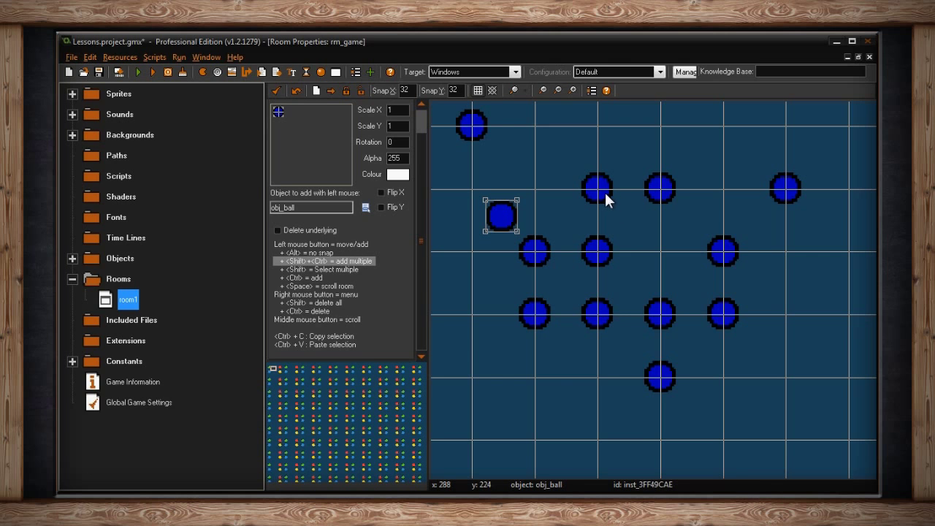
pyautogui.moveTo(542, 135)
pyautogui.keyDown('ctrl'); pyautogui.keyDown('shift'); pyautogui.mouseDown()
pyautogui.moveTo(848, 138)
pyautogui.moveTo(862, 197)
pyautogui.moveTo(855, 380)
pyautogui.mouseUp(); pyautogui.keyUp('shift'); pyautogui.keyUp('ctrl')
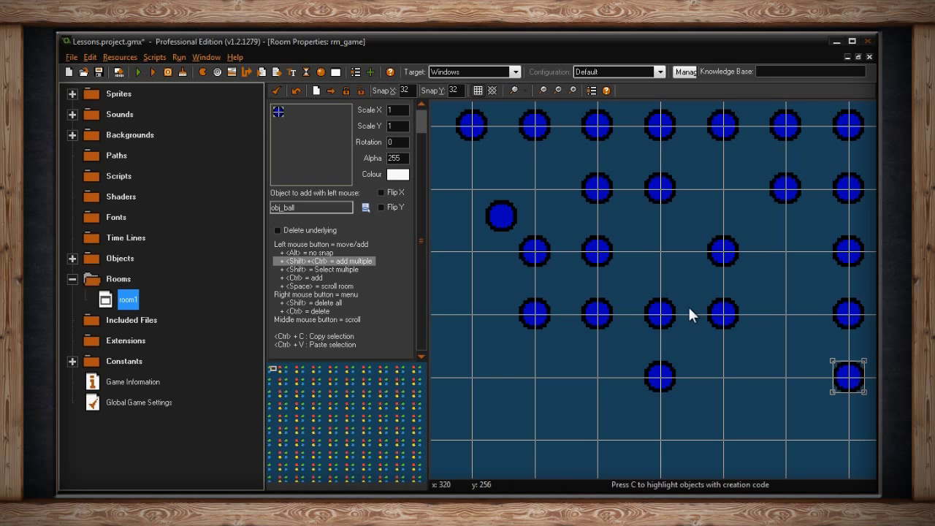
pyautogui.keyDown('ctrl'); pyautogui.scroll(-1, 688, 303); pyautogui.keyUp('ctrl')
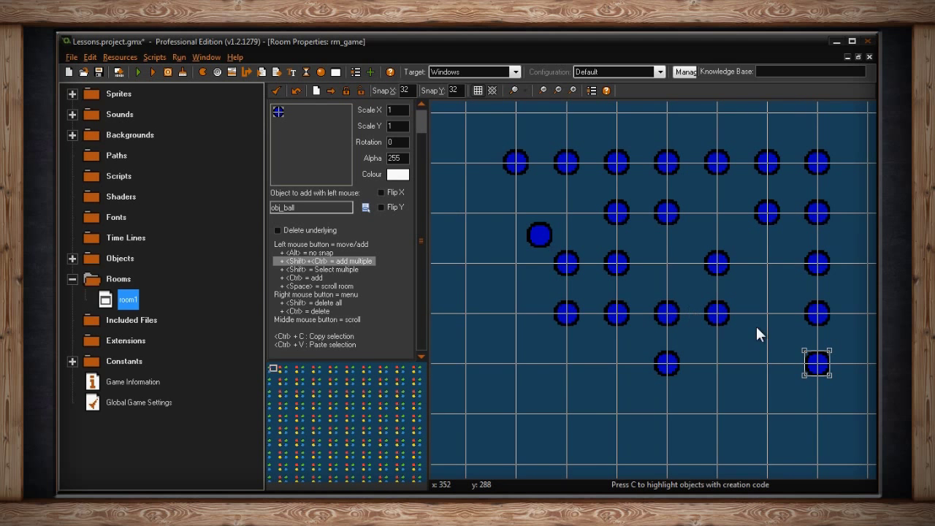
# - Multi-select the top-left ball together with a fourth-row ball
pyautogui.moveTo(756, 326); pyautogui.dragTo(733, 325, button='middle')
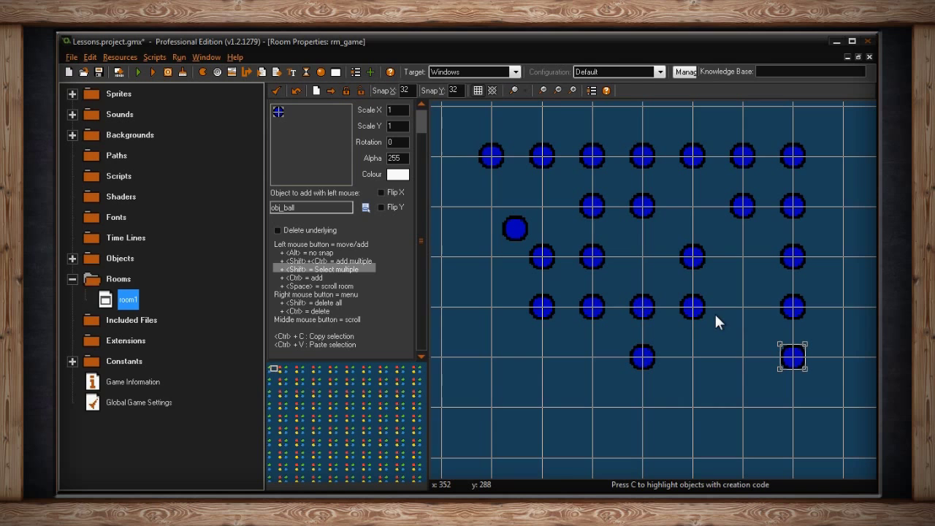
pyautogui.keyDown('shift'); pyautogui.click(695, 257); pyautogui.keyUp('shift')
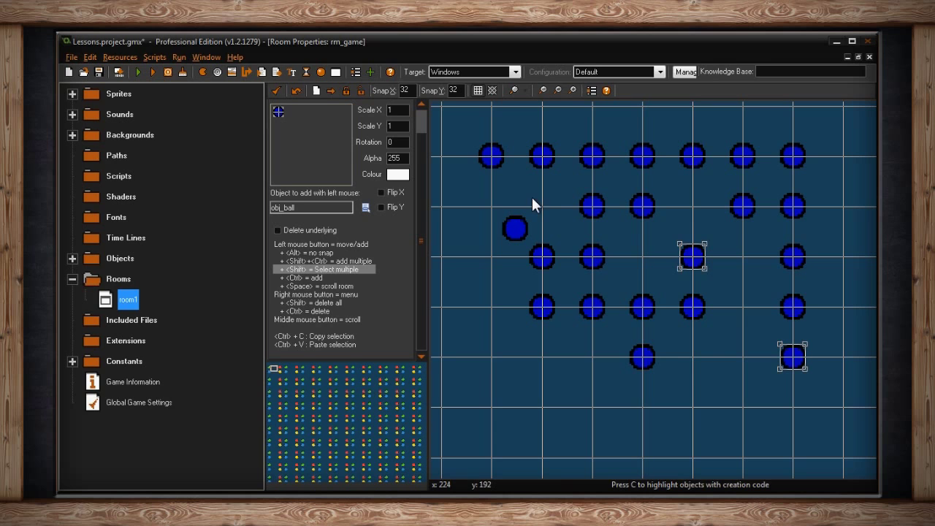
pyautogui.keyDown('shift'); pyautogui.moveTo(632, 310); pyautogui.dragTo(556, 143); pyautogui.keyUp('shift')
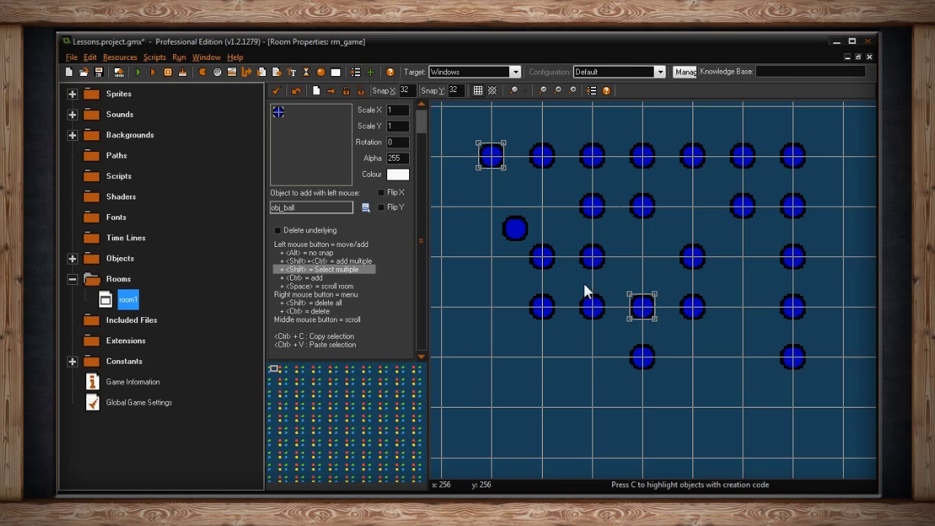
# - Select a fourth-row ball, stack two more balls on that spot, and move the top one down
pyautogui.click(545, 309)
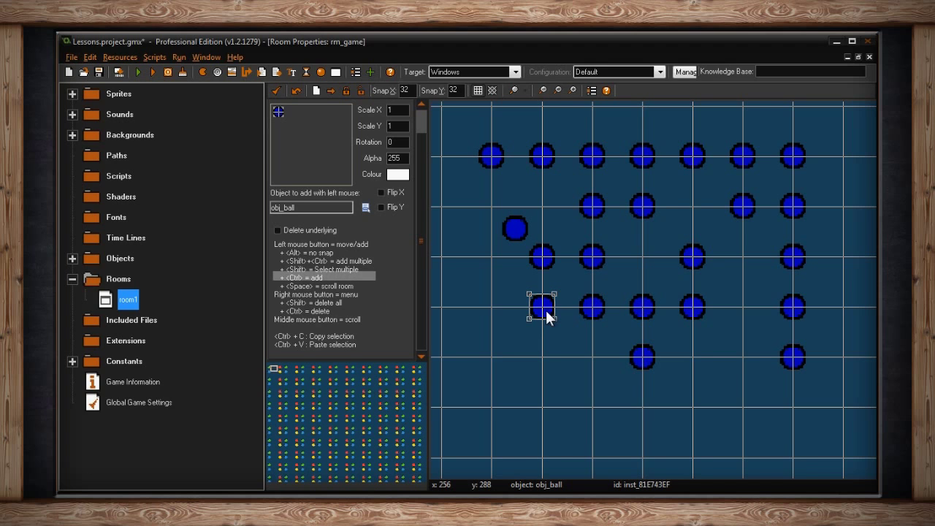
pyautogui.keyDown('ctrl'); pyautogui.click(546, 313); pyautogui.keyUp('ctrl')
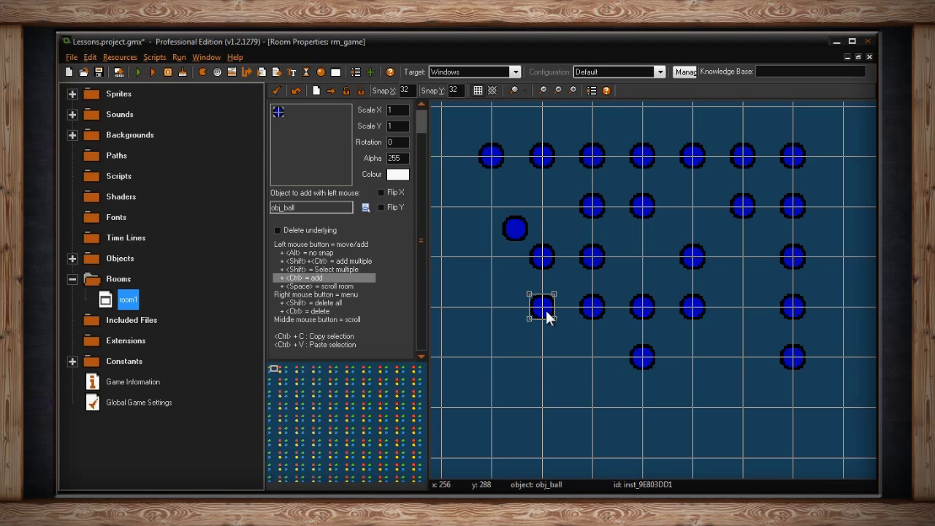
pyautogui.keyDown('ctrl'); pyautogui.click(548, 316); pyautogui.keyUp('ctrl')
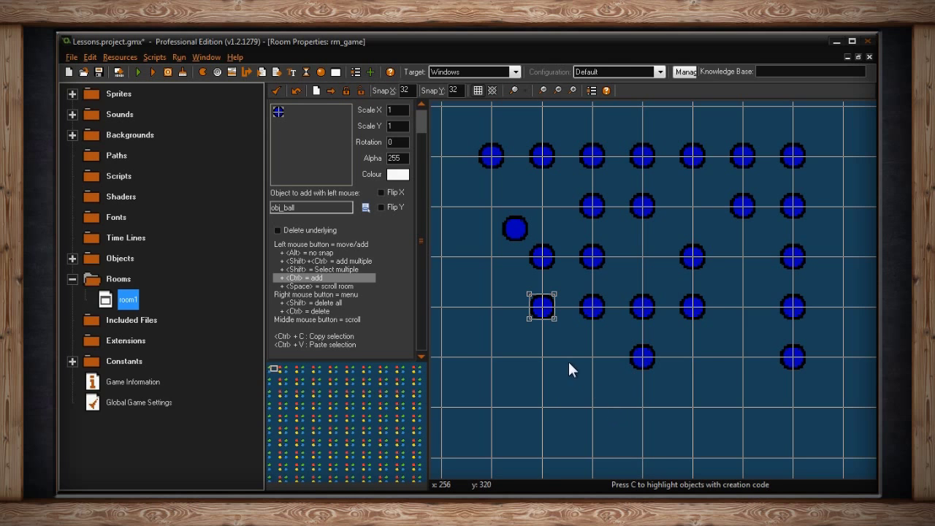
pyautogui.moveTo(511, 303)
pyautogui.mouseDown()
pyautogui.moveTo(506, 335)
pyautogui.moveTo(523, 292)
pyautogui.mouseUp()
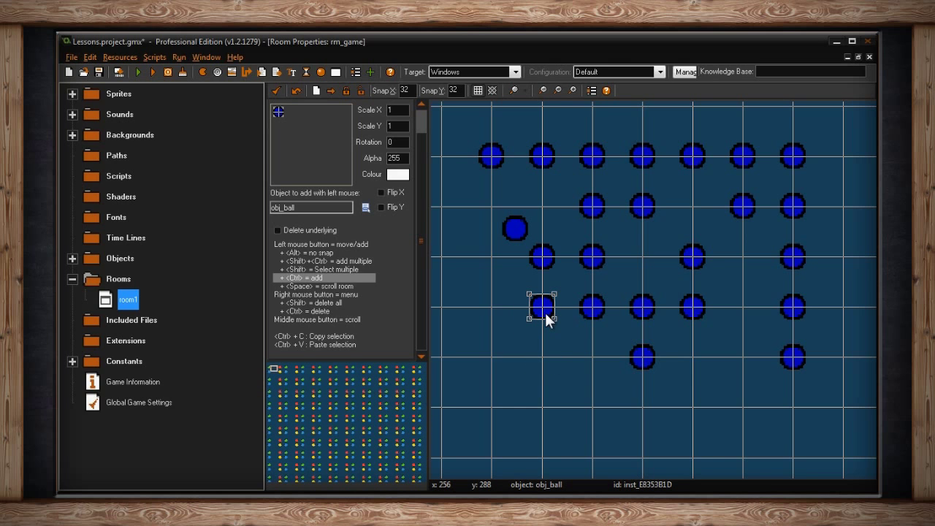
# - Enable Delete underlying, delete the third-row ball, and place a fresh ball in its cell
pyautogui.click(278, 230)
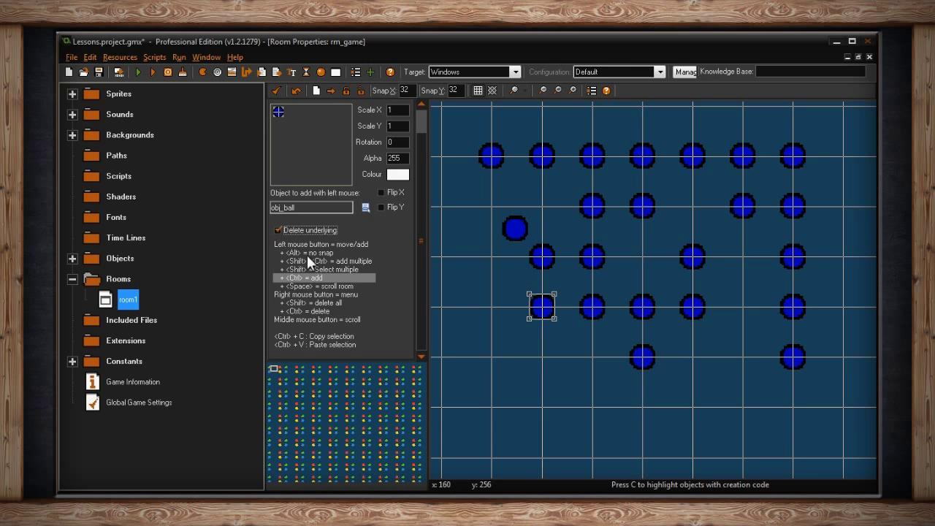
pyautogui.keyDown('ctrl'); pyautogui.rightClick(542, 307); pyautogui.keyUp('ctrl')
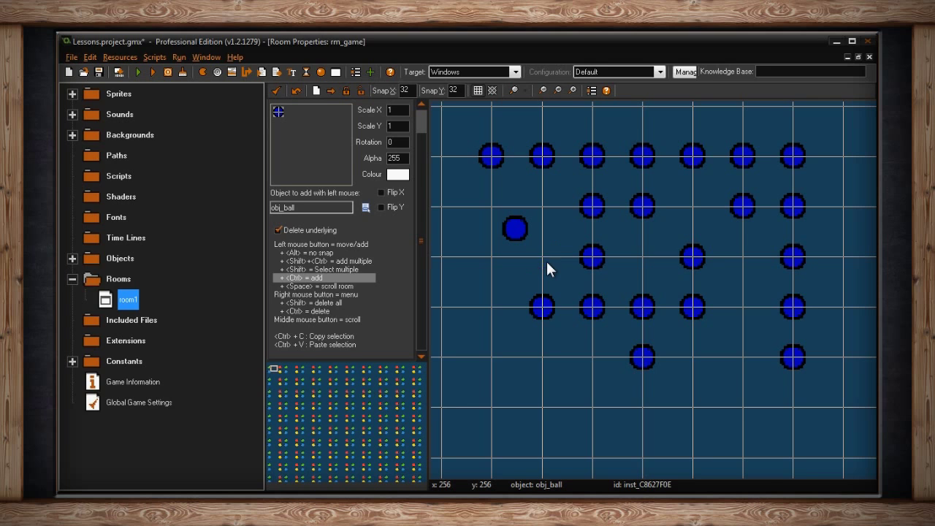
pyautogui.click(547, 260)
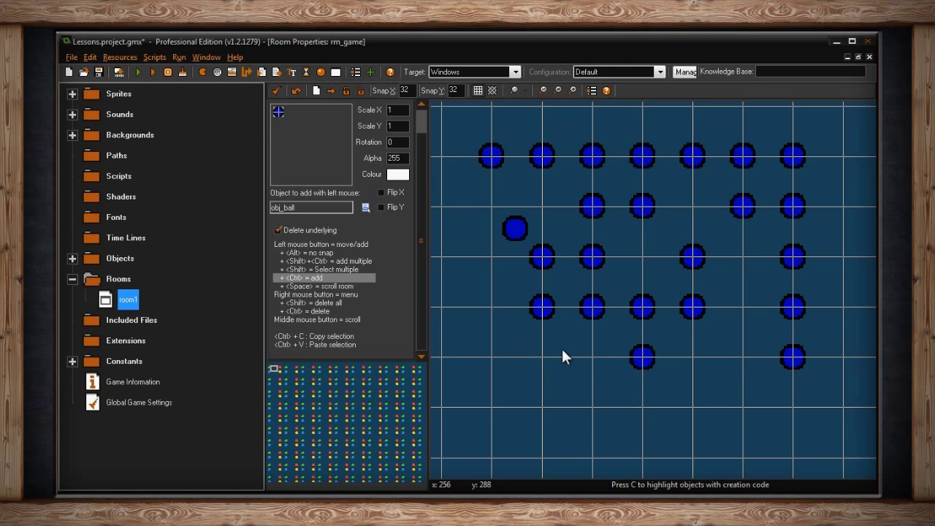
# - Check the off-grid ball's instance menu, then switch off Delete underlying
pyautogui.rightClick(547, 314)
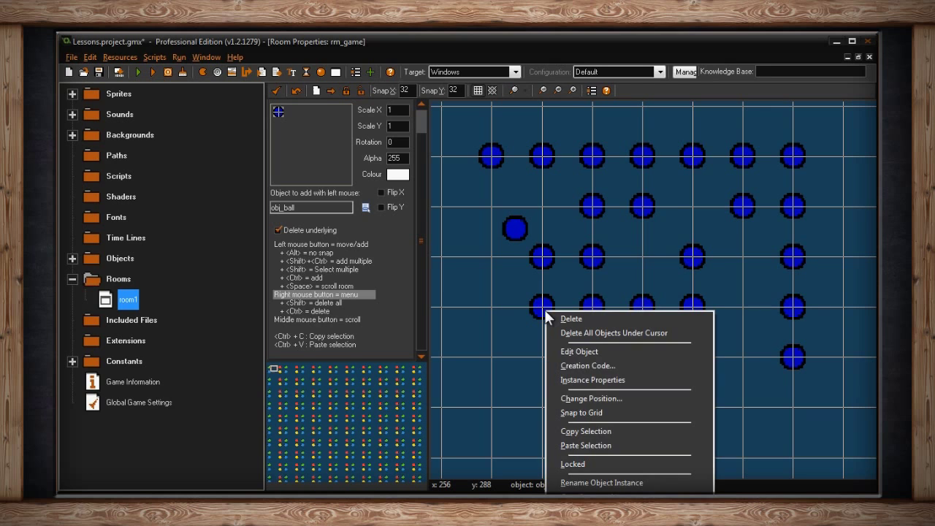
pyautogui.rightClick(520, 234)
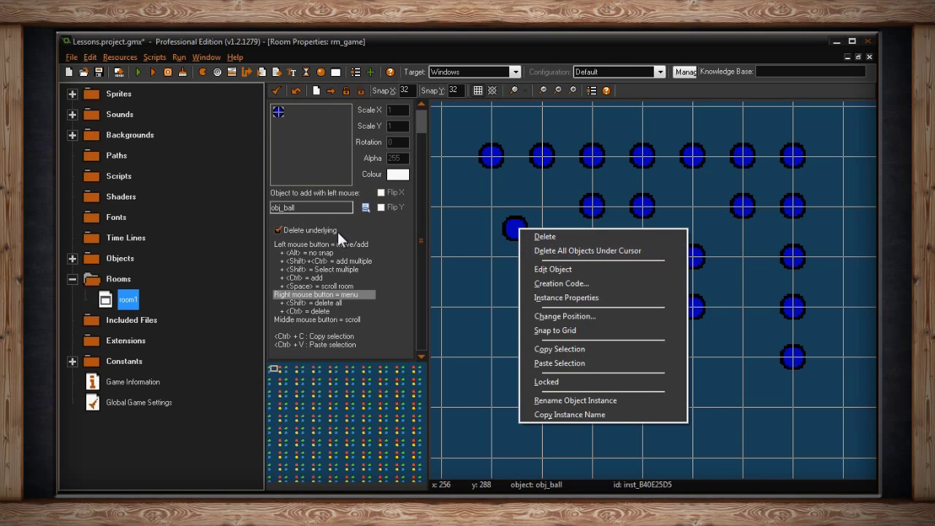
pyautogui.click(276, 229)
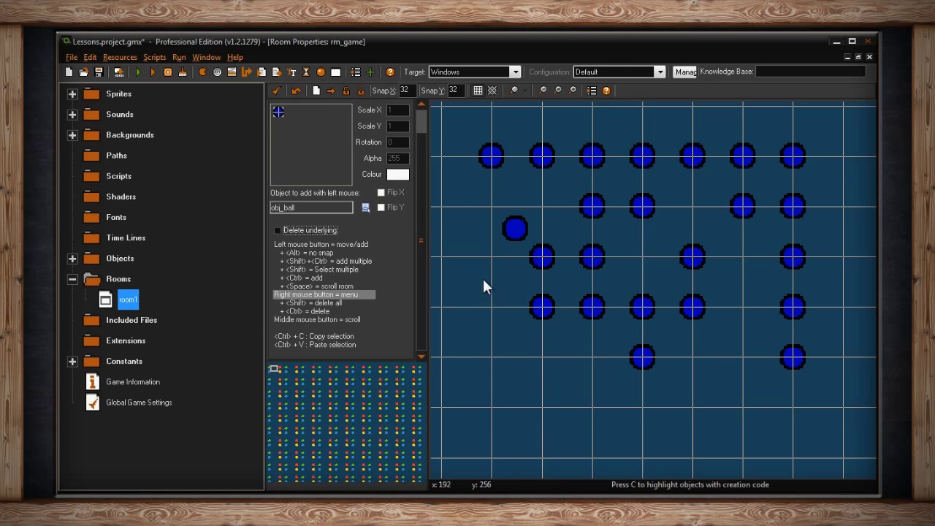
# - Place balls at the fourth row's left end and the next cell, then open the new ball's instance menu
pyautogui.click(457, 315)
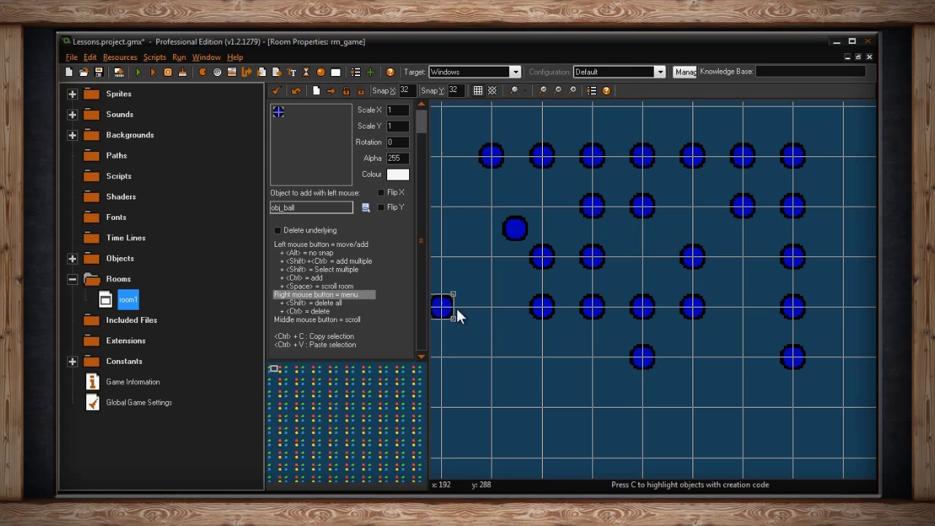
pyautogui.click(500, 318)
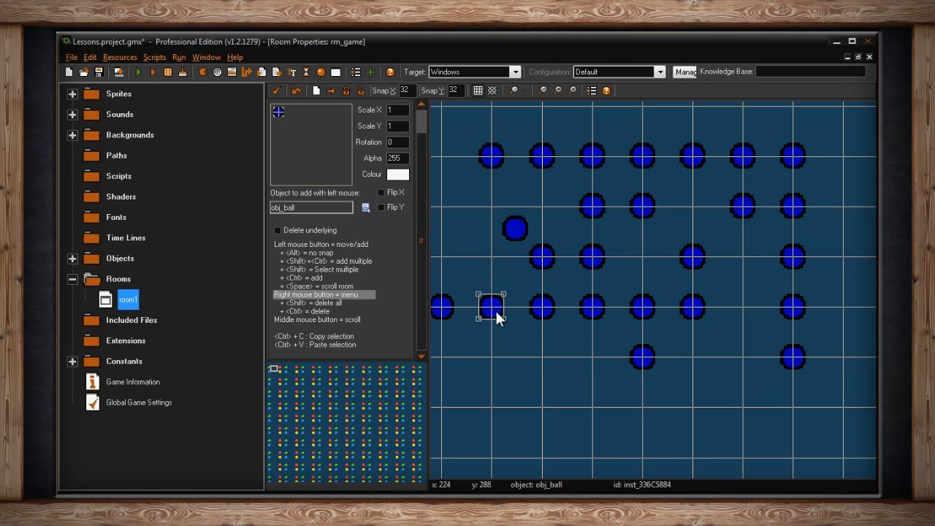
pyautogui.rightClick(499, 300)
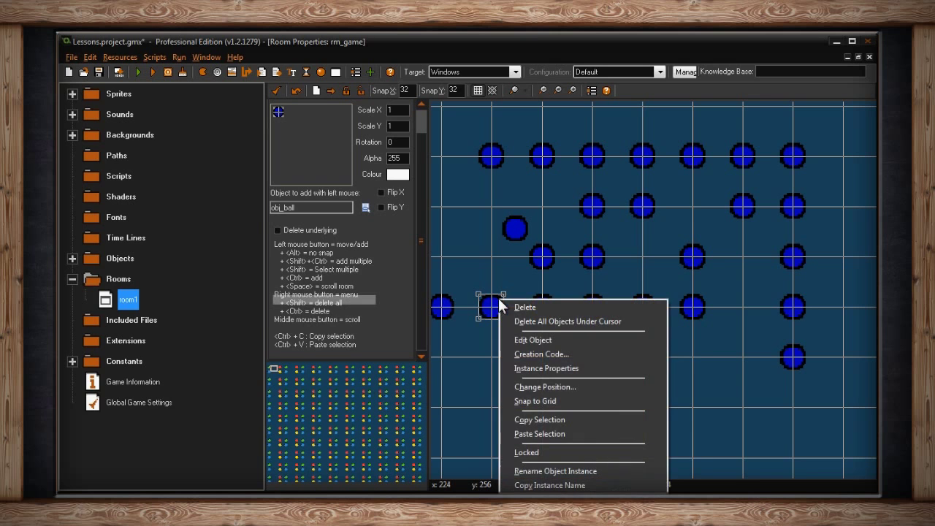
# - Delete all objects under the cursor, then remove the off-grid ball and several grid balls
pyautogui.click(534, 319)
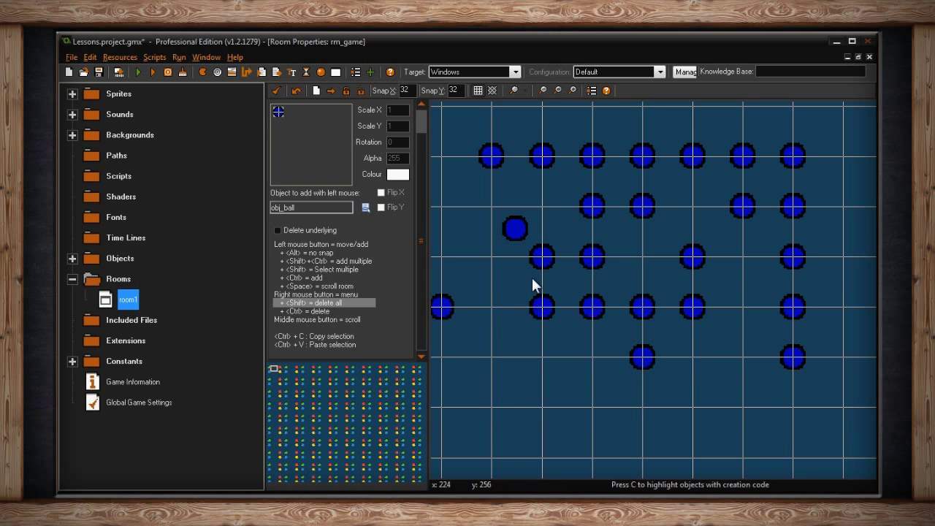
pyautogui.keyDown('ctrl'); pyautogui.rightClick(515, 226); pyautogui.keyUp('ctrl')
pyautogui.keyDown('ctrl'); pyautogui.rightClick(549, 268); pyautogui.keyUp('ctrl')
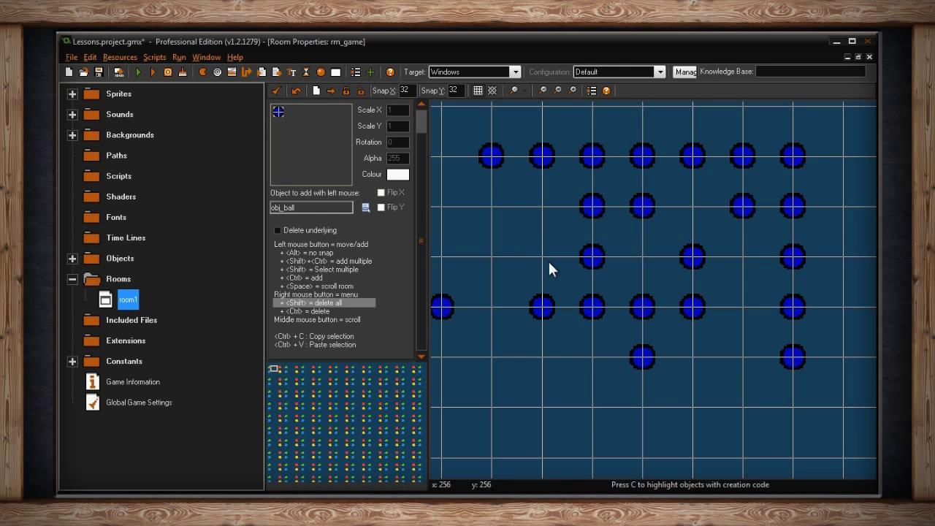
pyautogui.keyDown('ctrl'); pyautogui.rightClick(589, 269); pyautogui.keyUp('ctrl')
pyautogui.keyDown('ctrl'); pyautogui.rightClick(593, 214); pyautogui.keyUp('ctrl')
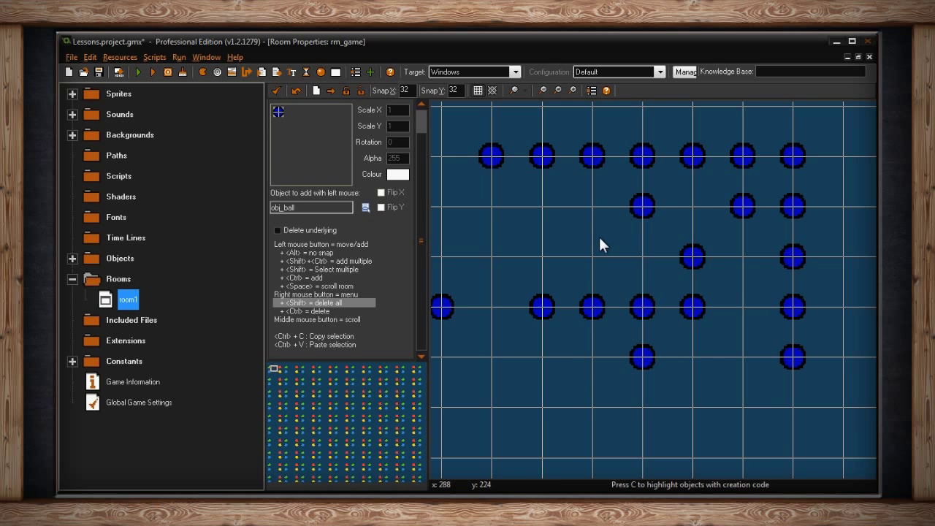
pyautogui.keyDown('ctrl'); pyautogui.rightClick(638, 215); pyautogui.keyUp('ctrl')
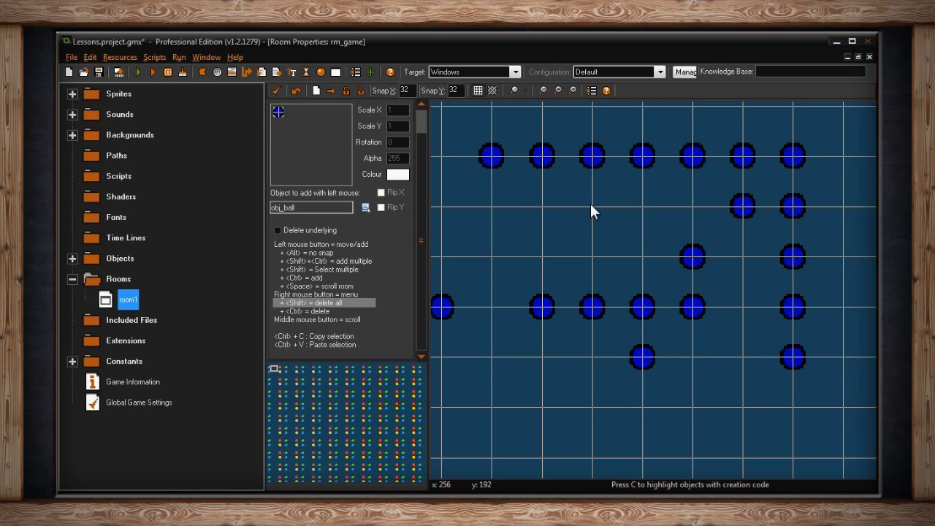
# - Clear the top row, deleting one ball individually and the rest with a sweeping delete
pyautogui.rightClick(594, 158)
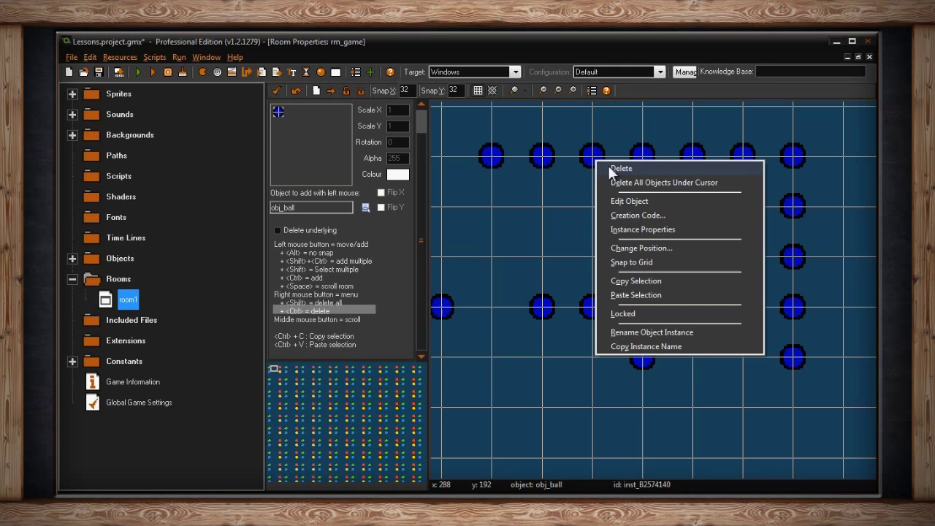
pyautogui.click(489, 176)
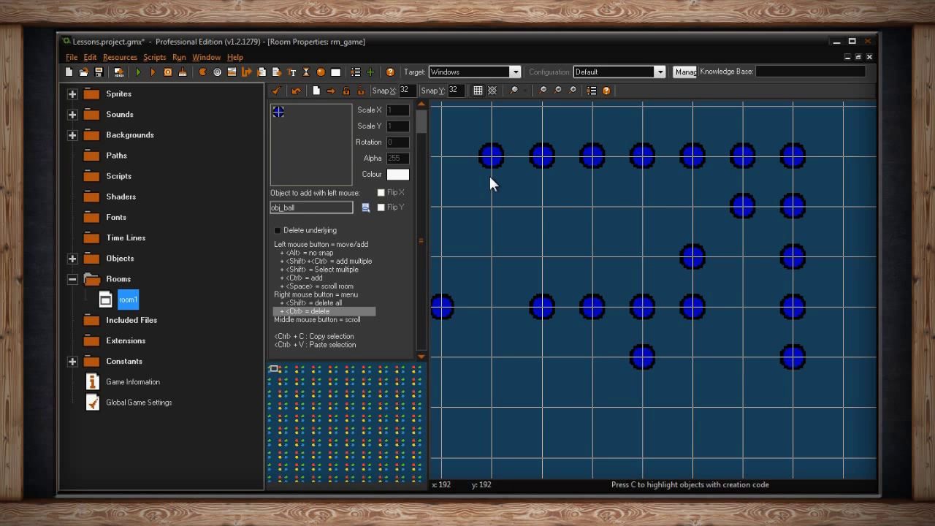
pyautogui.keyDown('ctrl'); pyautogui.rightClick(495, 162); pyautogui.keyUp('ctrl')
pyautogui.moveTo(515, 157)
pyautogui.keyDown('ctrl'); pyautogui.mouseDown(button='right')
pyautogui.moveTo(753, 161)
pyautogui.moveTo(797, 172)
pyautogui.moveTo(801, 364)
pyautogui.moveTo(733, 203)
pyautogui.moveTo(677, 291)
pyautogui.moveTo(699, 330)
pyautogui.moveTo(710, 320)
pyautogui.moveTo(691, 289)
pyautogui.moveTo(654, 310)
pyautogui.moveTo(590, 308)
pyautogui.moveTo(634, 359)
pyautogui.moveTo(631, 308)
pyautogui.moveTo(430, 317)
pyautogui.moveTo(465, 302)
pyautogui.moveTo(548, 309)
pyautogui.mouseUp(button='right'); pyautogui.keyUp('ctrl')
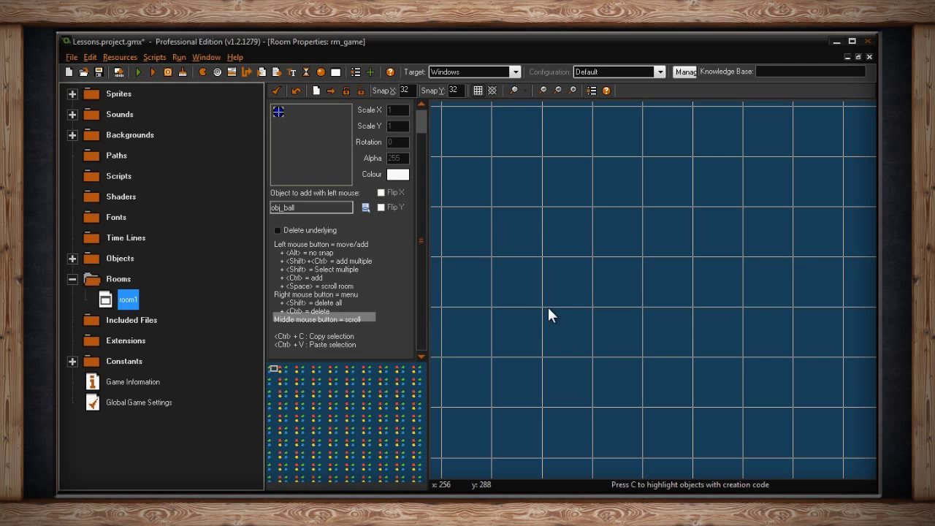
# - Place a single ball on the empty grid and copy-paste a duplicate of it
pyautogui.click(591, 258)
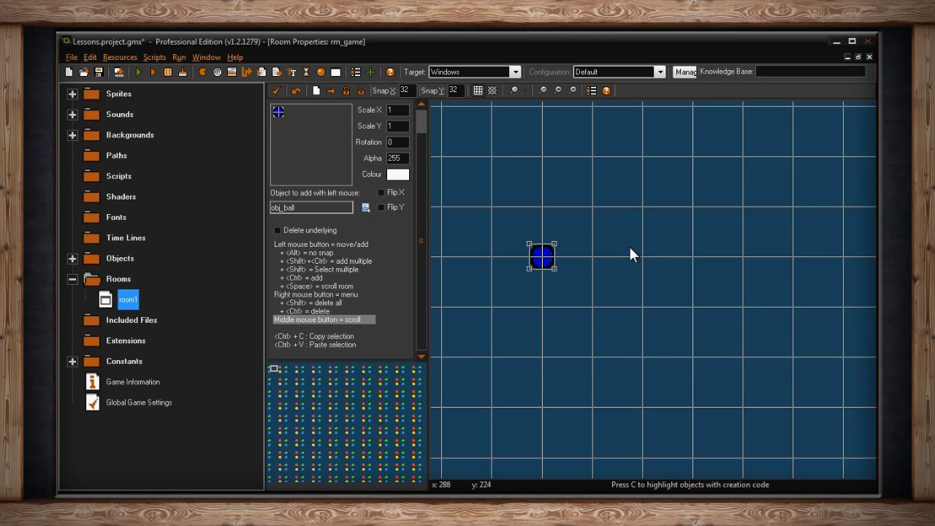
pyautogui.moveTo(629, 245); pyautogui.dragTo(694, 213, button='middle')
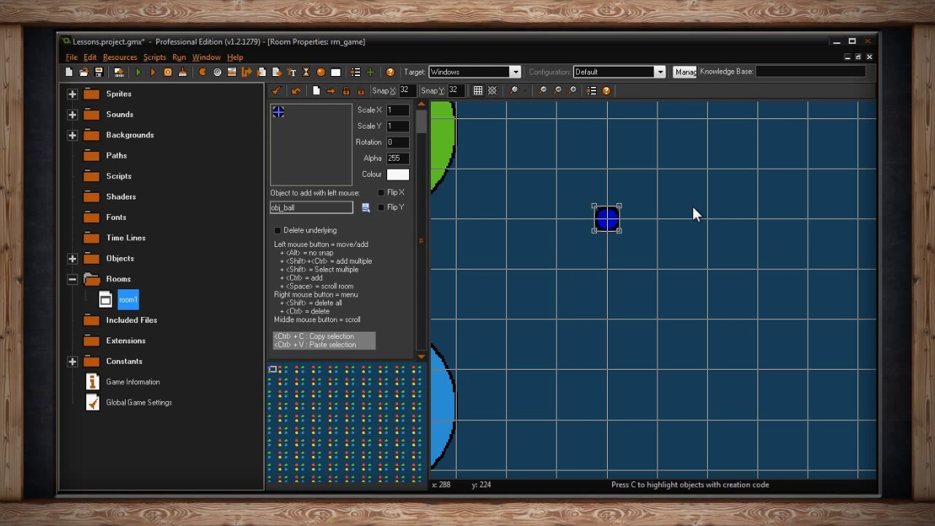
pyautogui.hotkey('ctrl', 'c')
pyautogui.hotkey('ctrl', 'v')
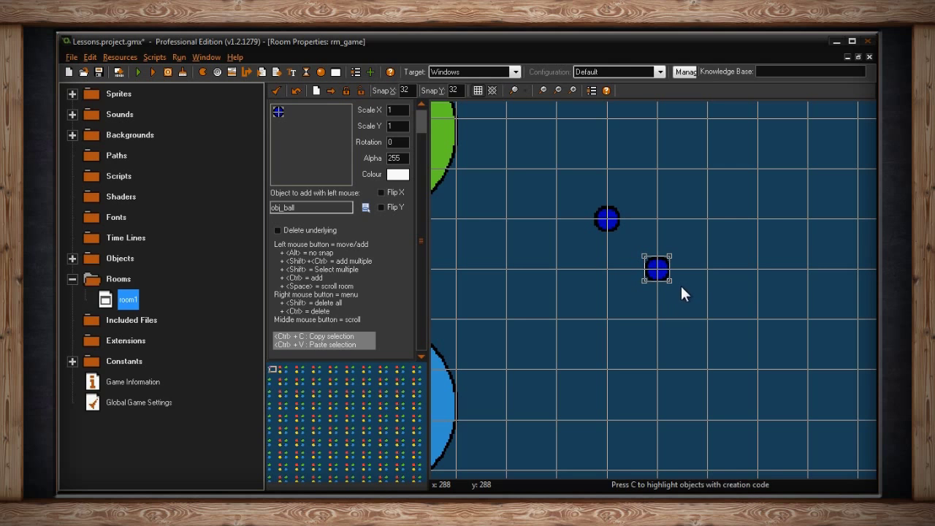
# - Drag the pasted balls into an X pattern around the first ball
pyautogui.moveTo(657, 271); pyautogui.dragTo(686, 300)
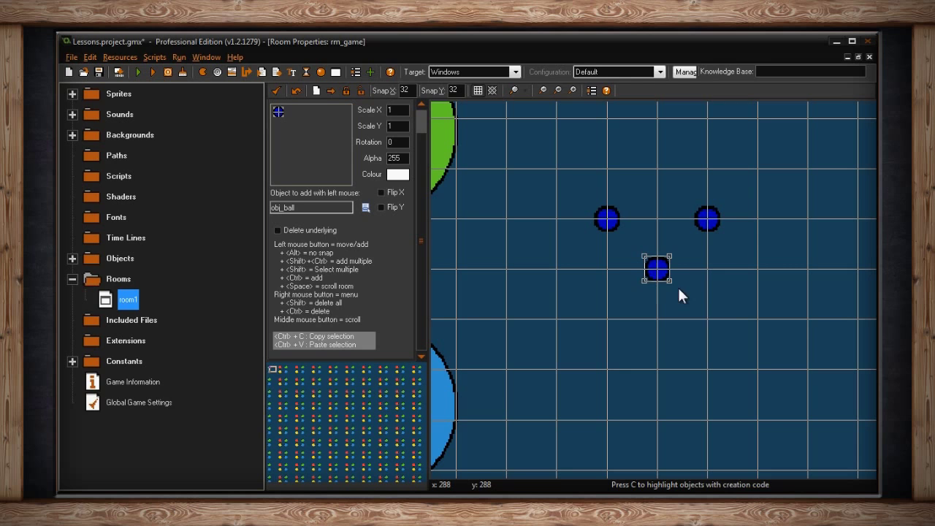
pyautogui.moveTo(635, 281); pyautogui.dragTo(714, 324)
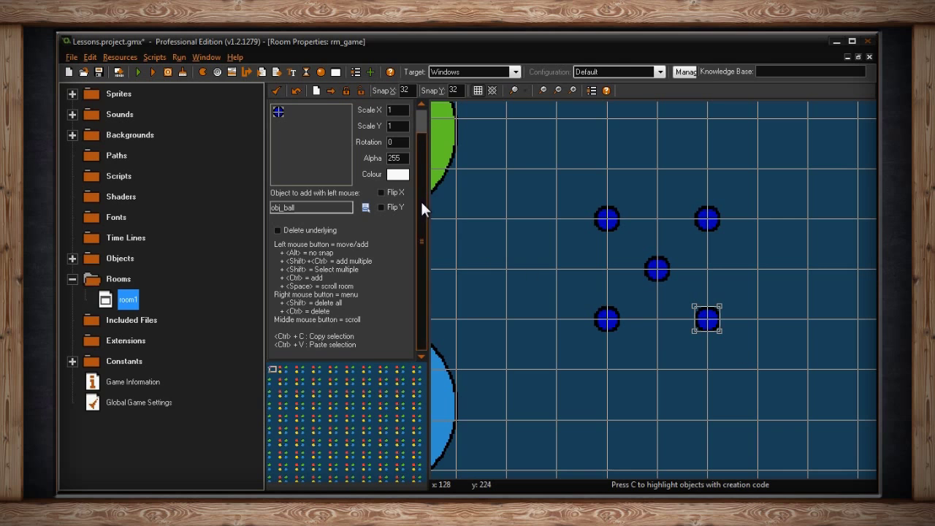
pyautogui.moveTo(421, 204); pyautogui.dragTo(421, 158)
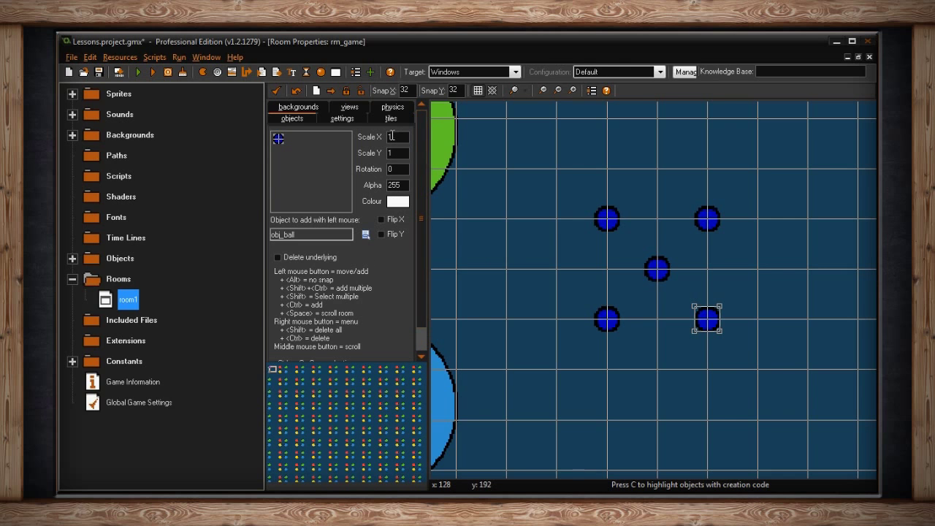